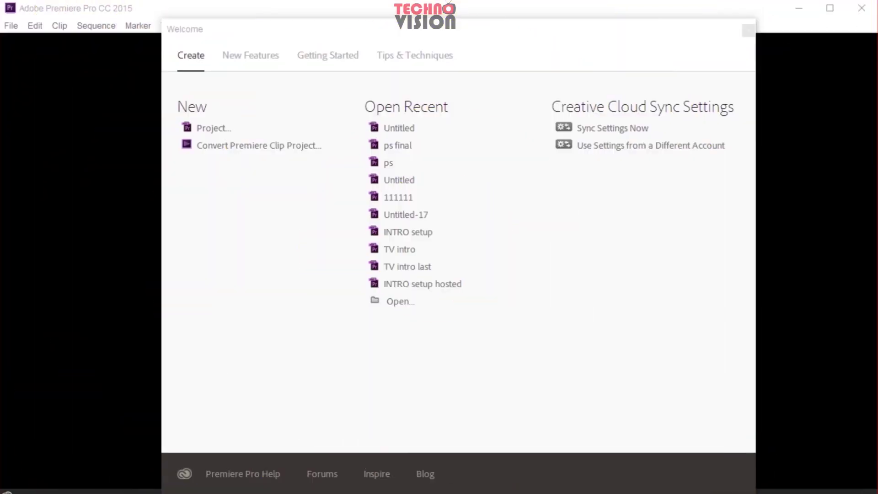
Step: Create a new project named Untitled in the PS basic folder, with HDV as the capture format
click(207, 130)
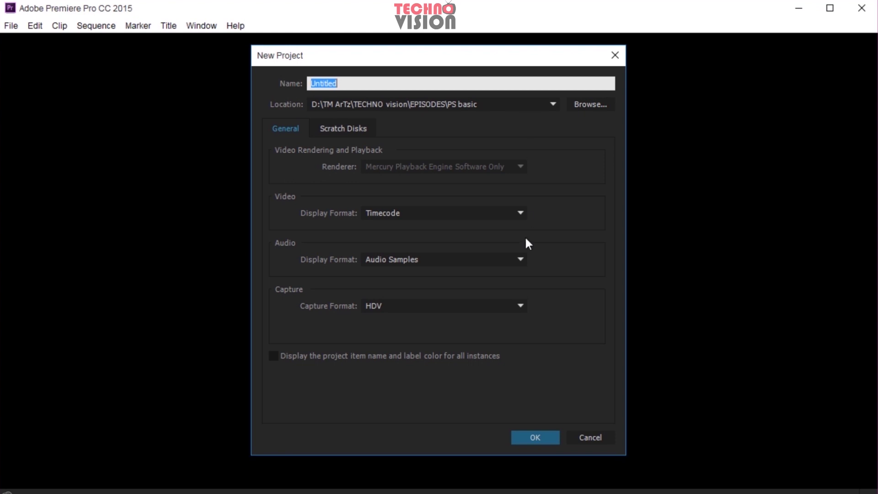
click(392, 303)
click(394, 304)
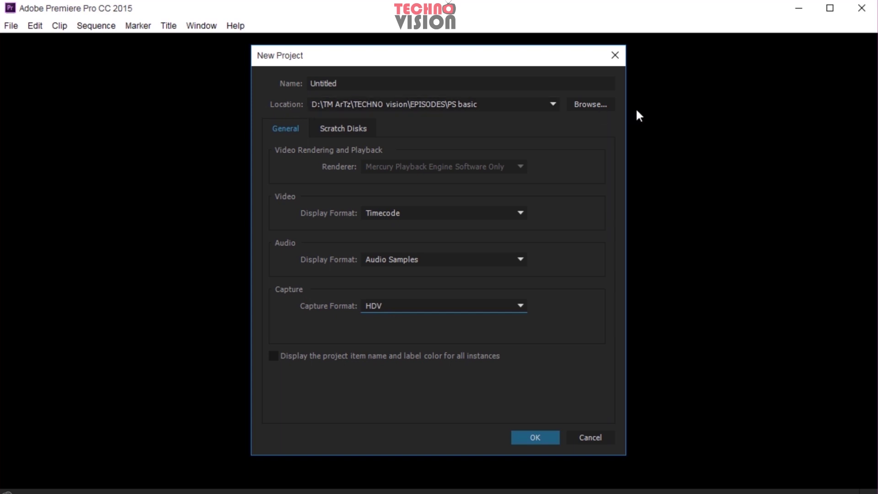
click(591, 106)
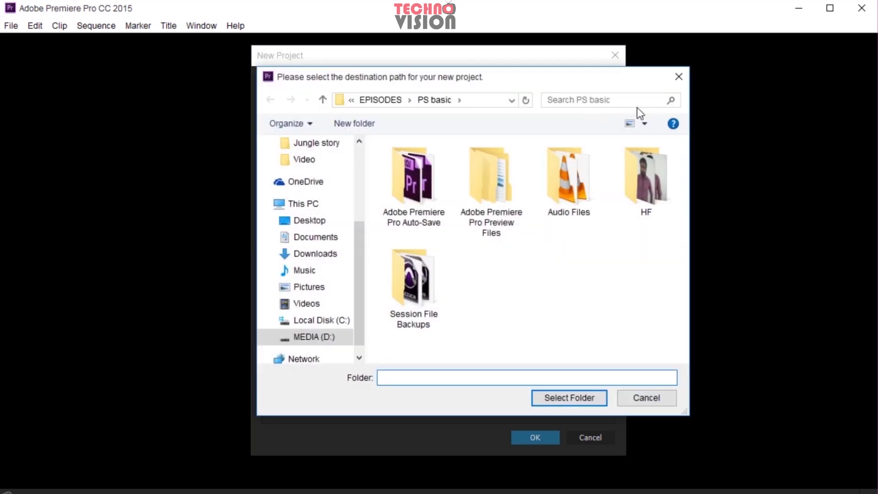
click(679, 76)
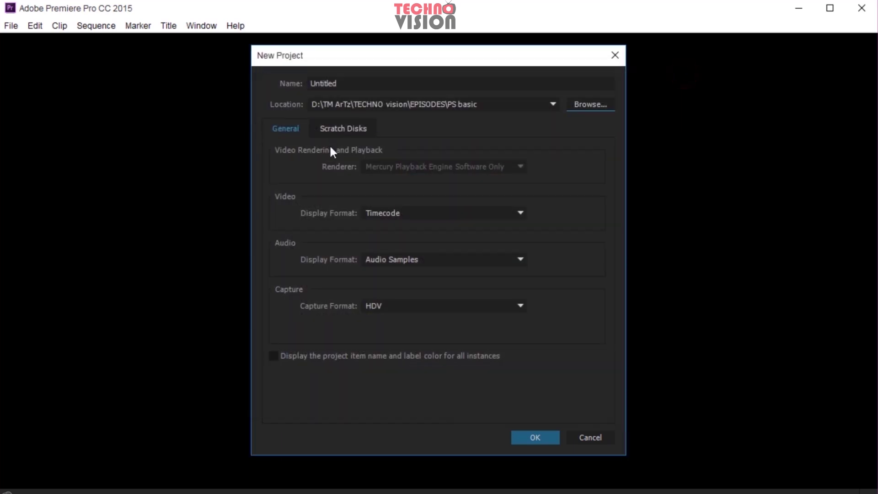
click(538, 437)
click(478, 275)
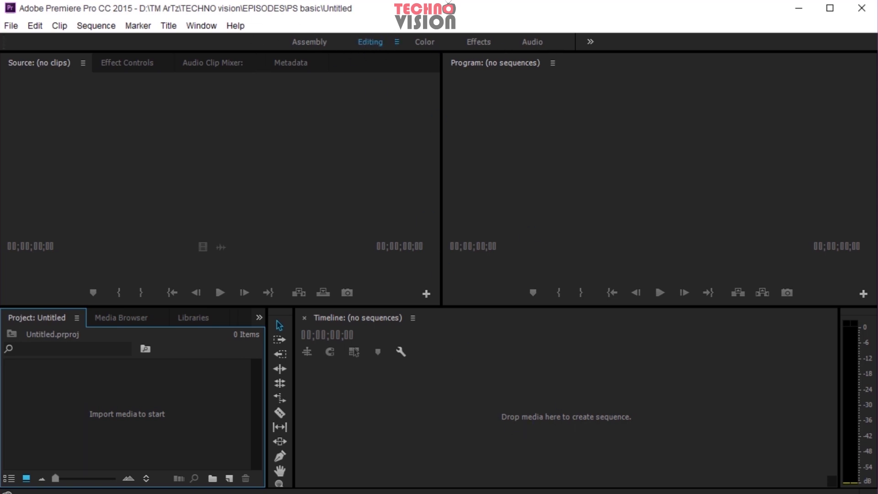
Step: Bring the clip "Marvel's Thor- The Dark World - Teaser - YouTube" from the Downloads Video folder into the empty timeline as a new sequence
key(alt+Tab)
drag(270, 25, 724, 65)
drag(796, 275, 363, 408)
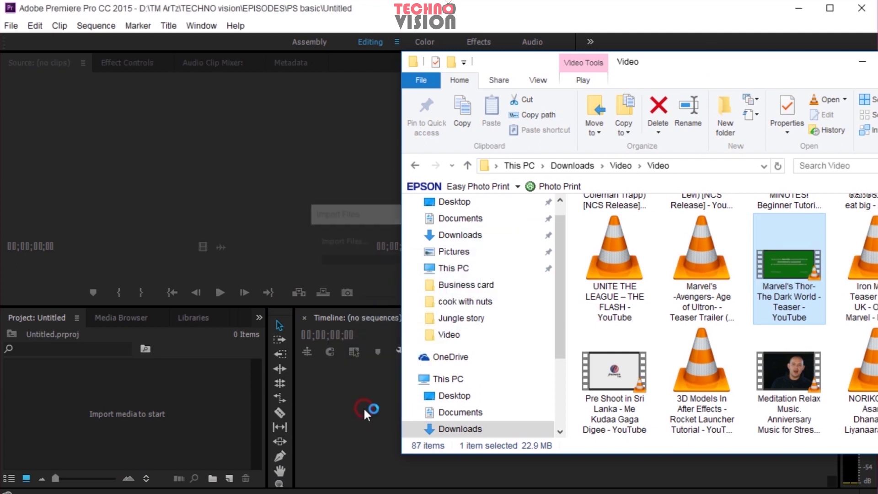
click(863, 63)
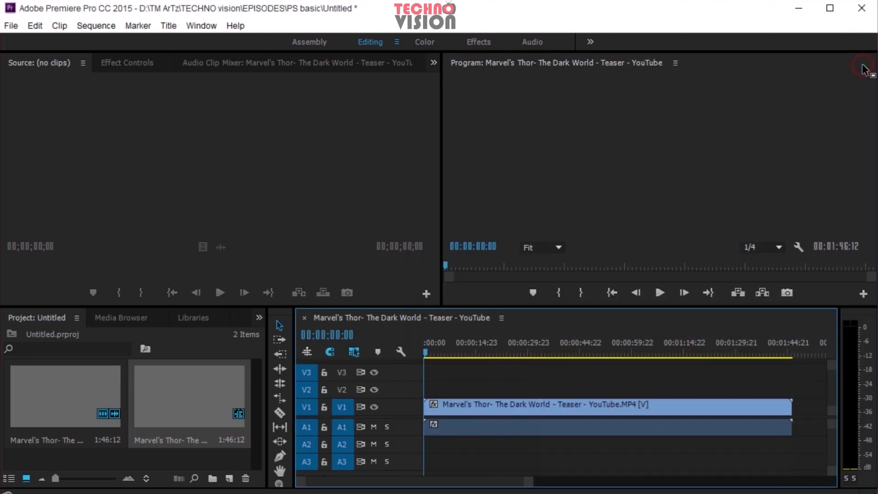
Step: Preview the clip at 00:00:56:03 and switch the V1 track output off and back on
drag(424, 352, 616, 347)
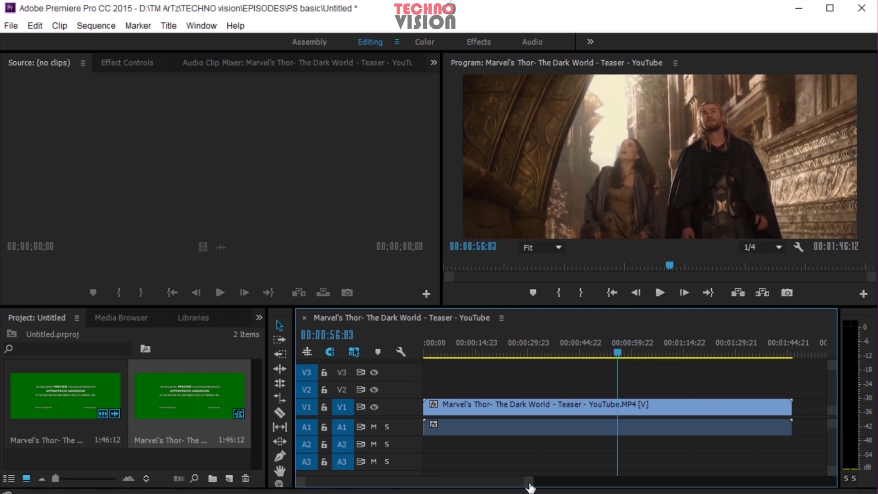
drag(529, 484, 699, 484)
click(377, 404)
click(376, 405)
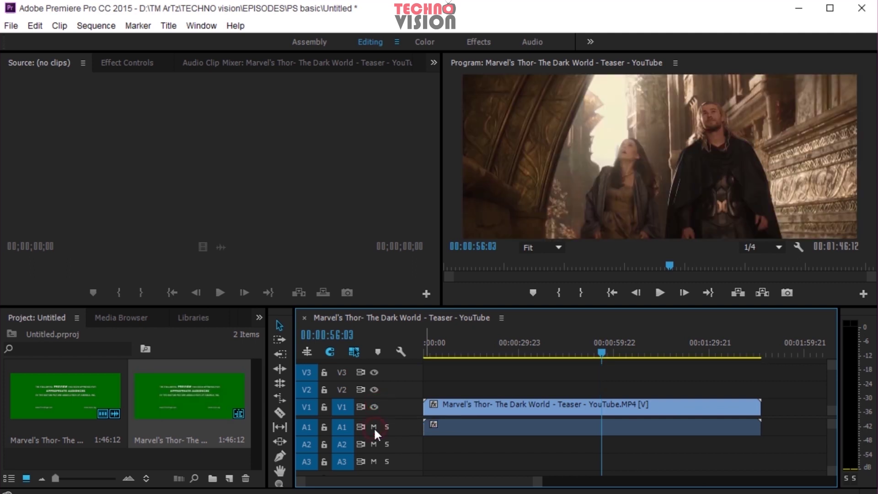
Step: Enlarge audio track A1 to inspect its waveform and shrink the track back
drag(404, 435, 403, 467)
mouse_move(537, 483)
mouse_down()
mouse_move(471, 487)
mouse_move(444, 478)
mouse_move(545, 488)
mouse_up()
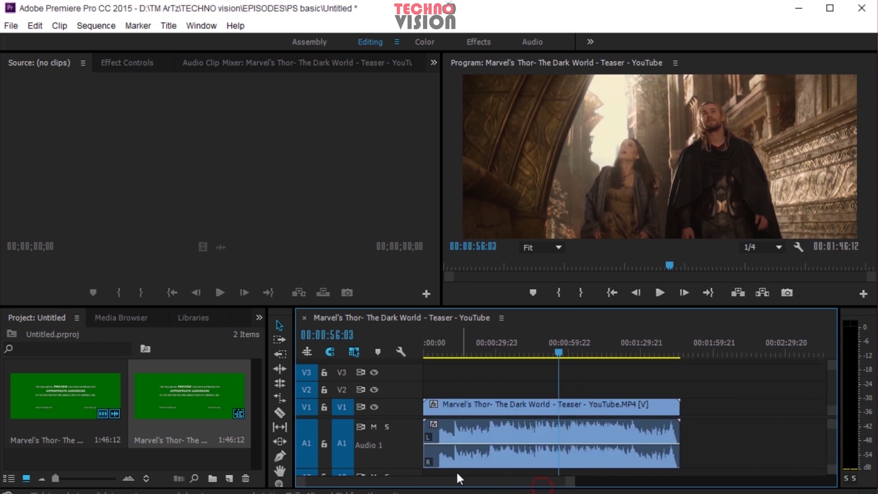
drag(411, 467, 413, 415)
Step: Cut the clip's linked video and audio at 00:00:53:07 with the Razor tool
click(552, 355)
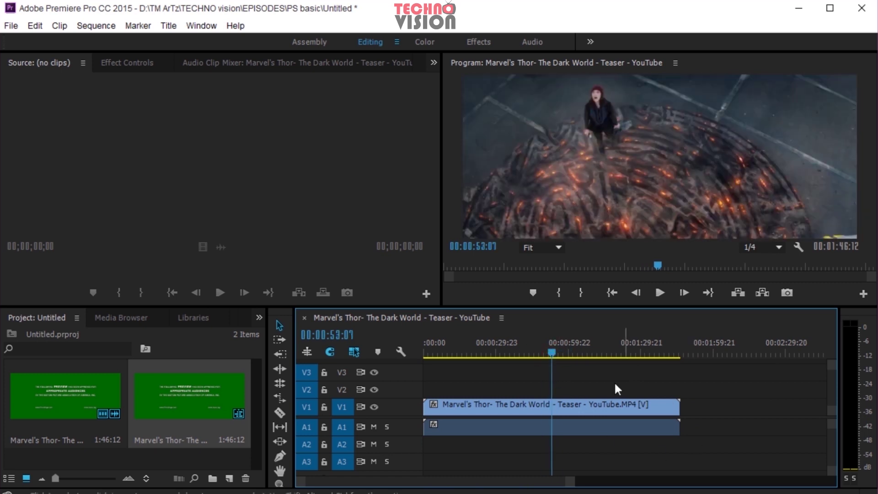
key(c)
click(555, 410)
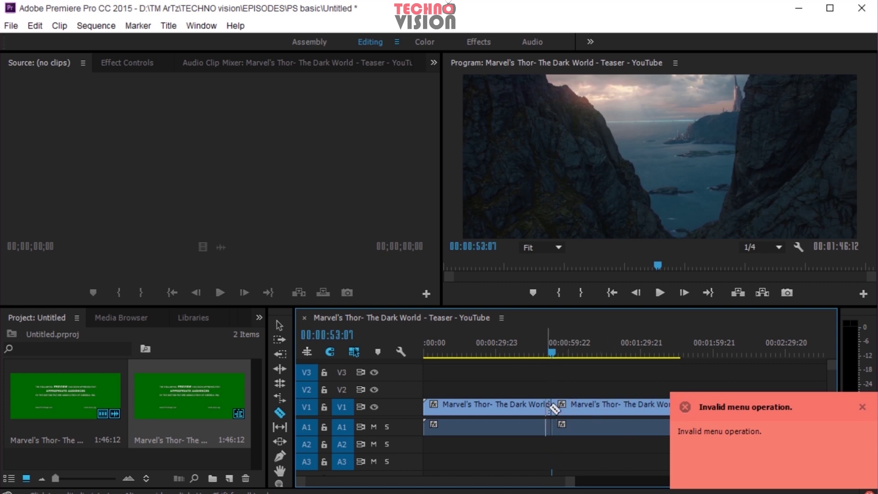
click(862, 408)
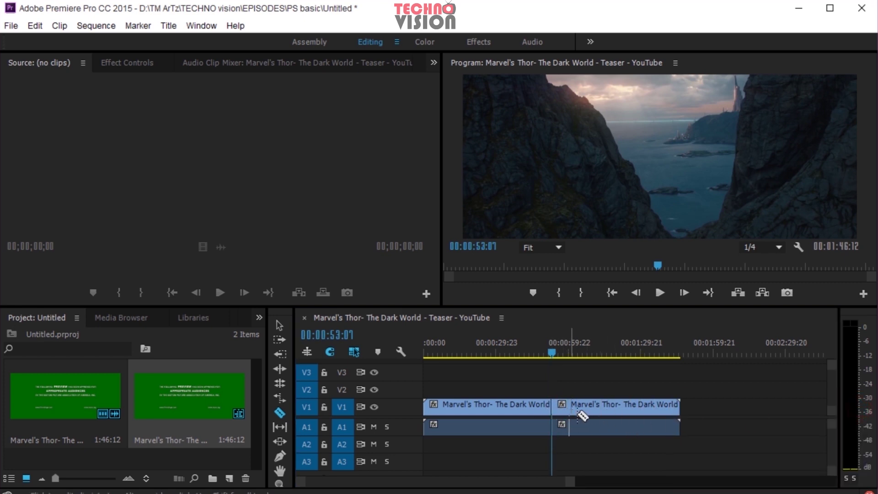
Step: Turn off linked selection and cut only the video on V1 at 00:00:48:10 with the Razor tool
key(v)
key(c)
drag(555, 355, 539, 353)
click(355, 351)
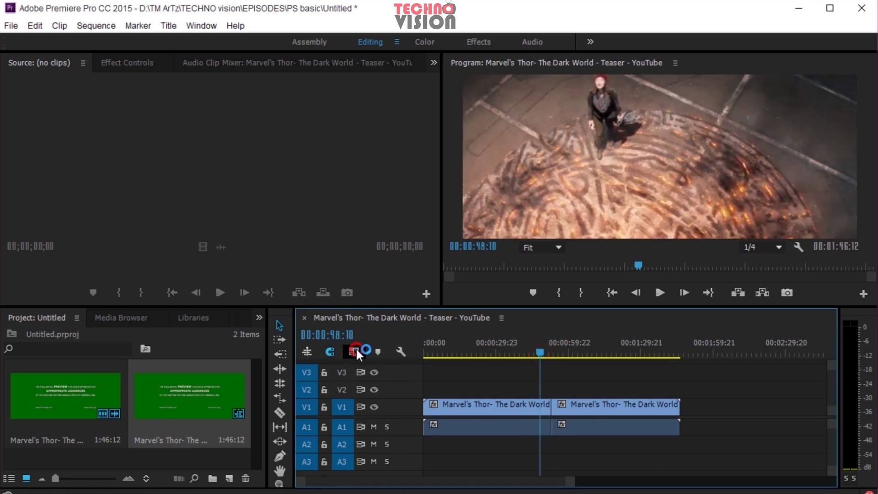
click(351, 354)
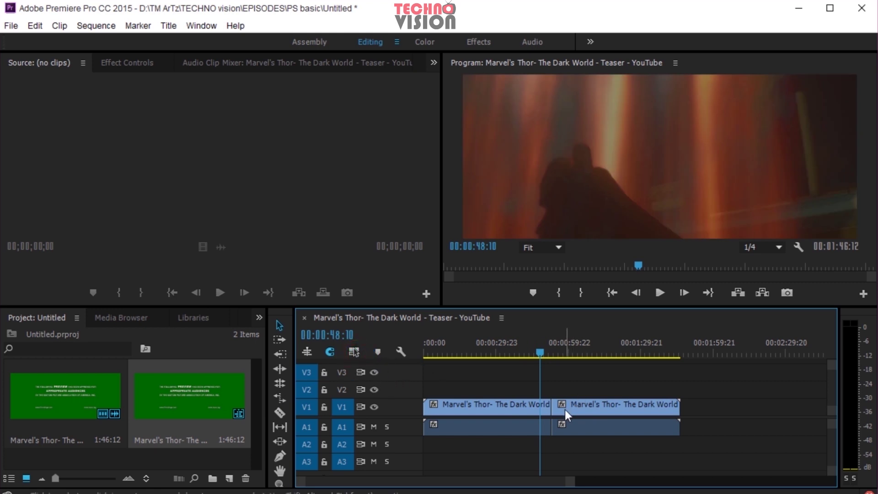
key(c)
click(541, 406)
Step: Delete only the first audio segment on A1 and undo that deletion
click(529, 355)
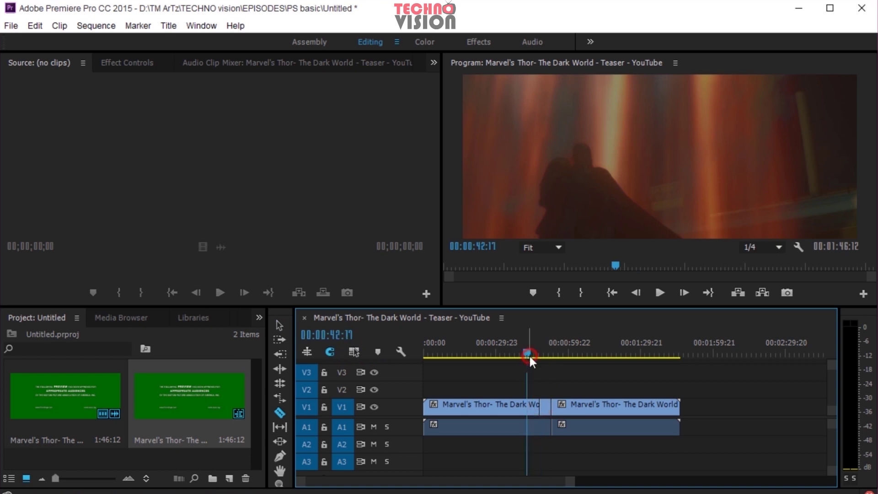
key(v)
click(530, 427)
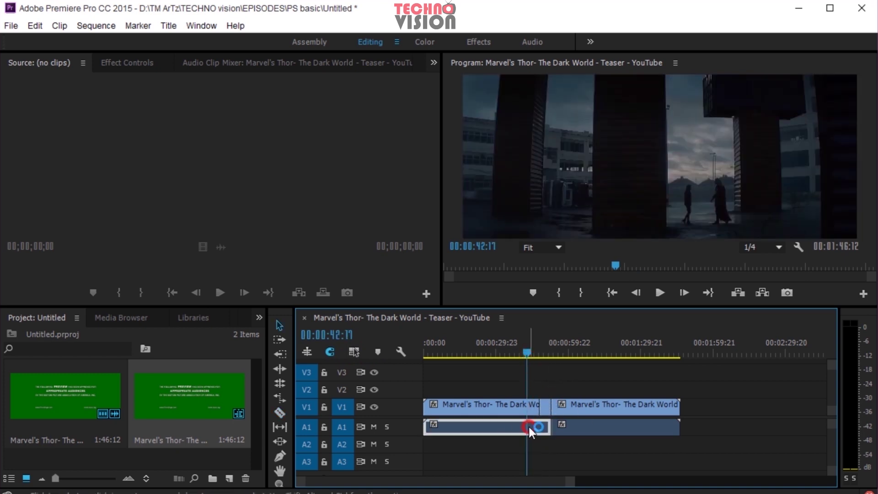
key(Delete)
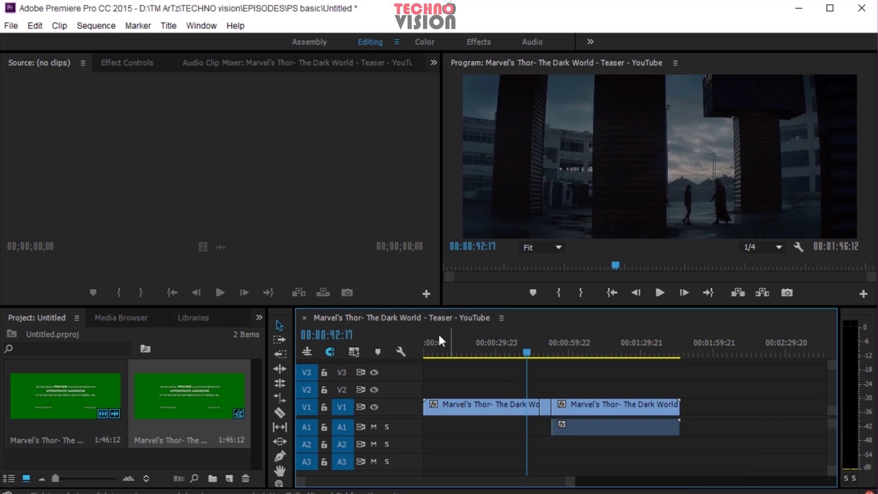
click(355, 352)
key(ctrl+z)
Step: Apply the Dip to White dissolve transition to the V1 cut at 00:00:53:07
click(502, 326)
click(527, 351)
drag(527, 352, 549, 353)
click(143, 60)
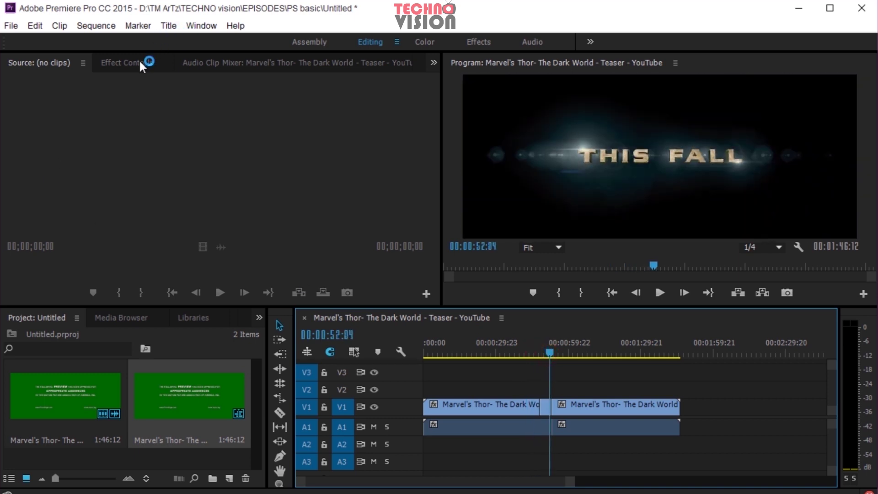
click(256, 318)
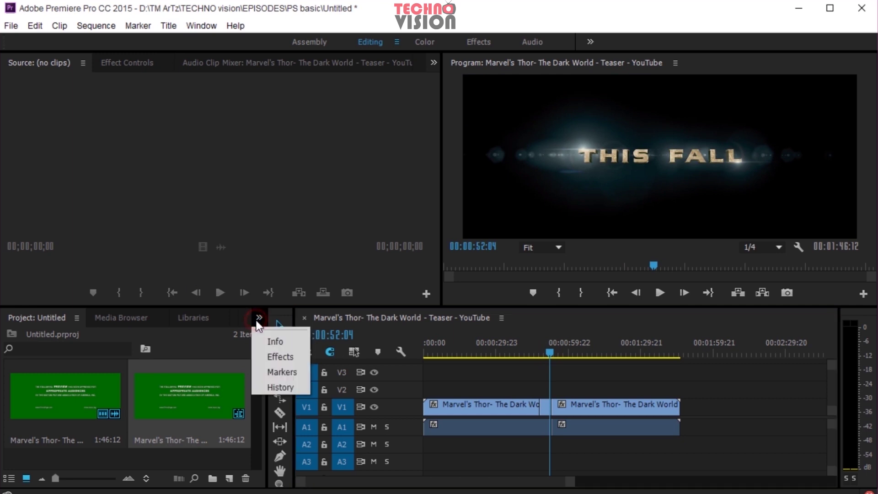
click(275, 358)
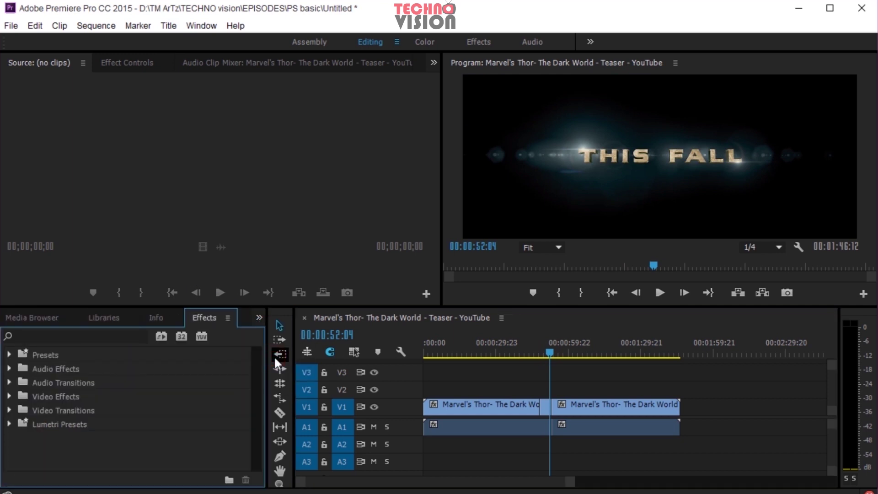
click(9, 410)
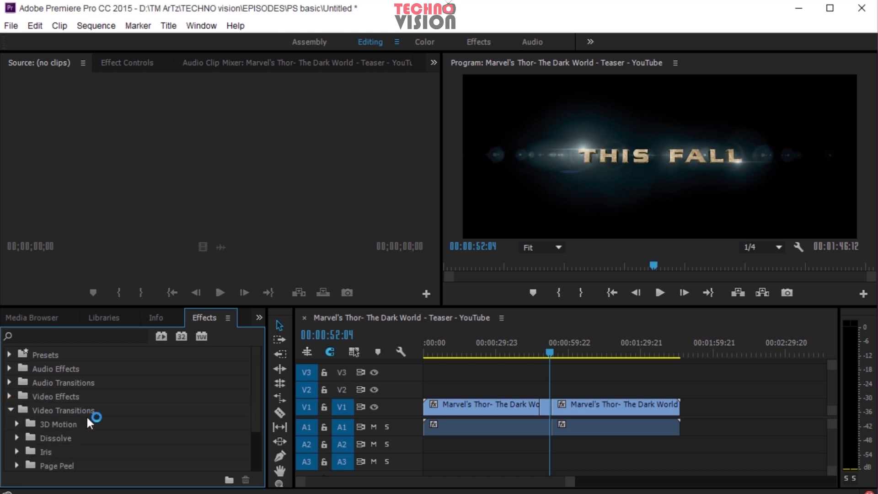
click(17, 437)
scroll(135, 422, down, 2)
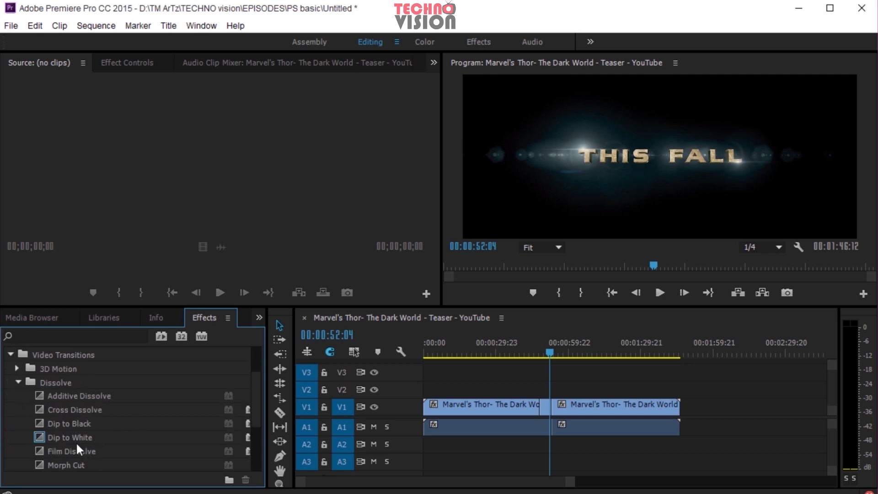
click(67, 440)
drag(66, 437, 553, 407)
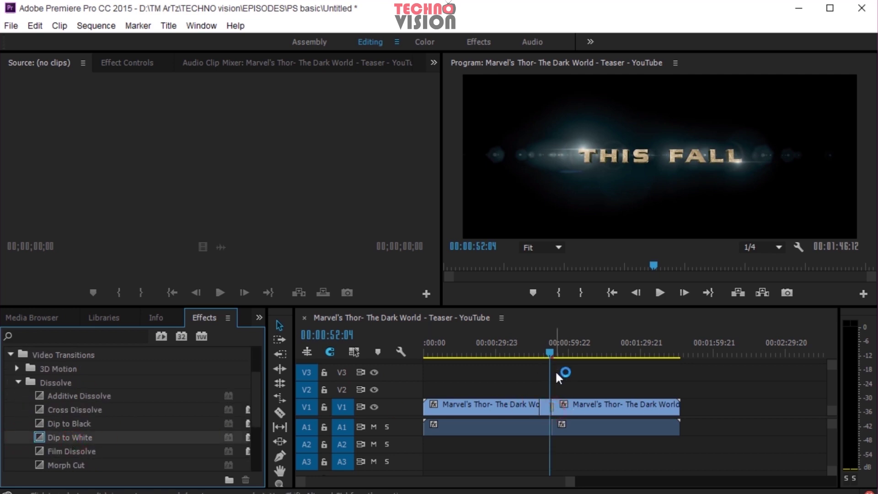
Step: Preview the frames around the Dip to White transition back to 00:00:50:19 and delete the transition
mouse_move(549, 353)
mouse_down()
mouse_move(556, 354)
mouse_move(548, 359)
mouse_up()
drag(571, 481, 539, 480)
click(631, 406)
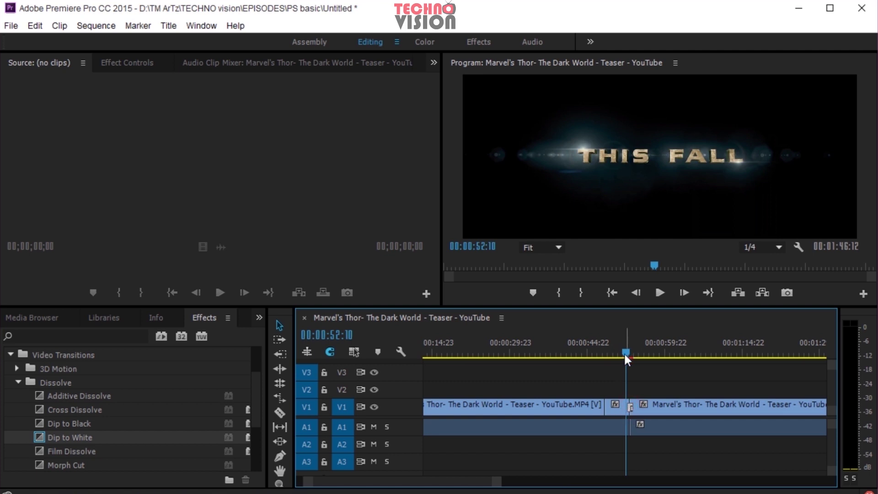
mouse_move(628, 357)
mouse_down()
mouse_move(595, 358)
mouse_move(617, 355)
mouse_up()
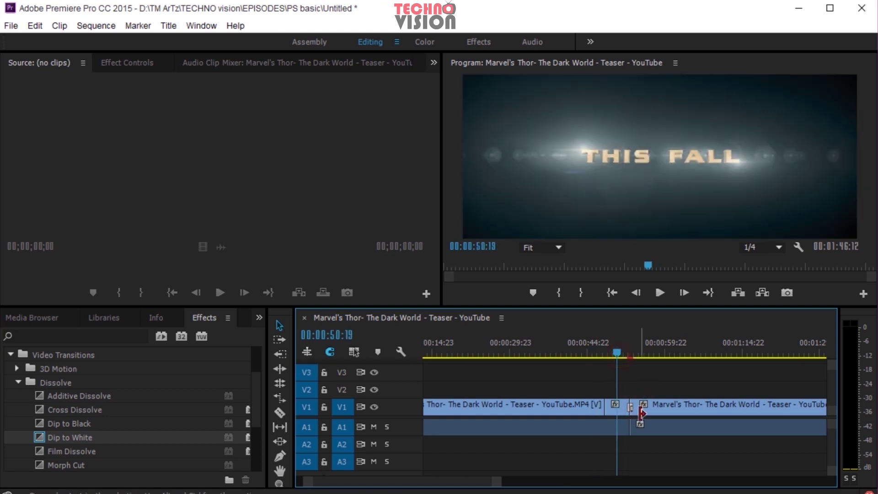
key(Delete)
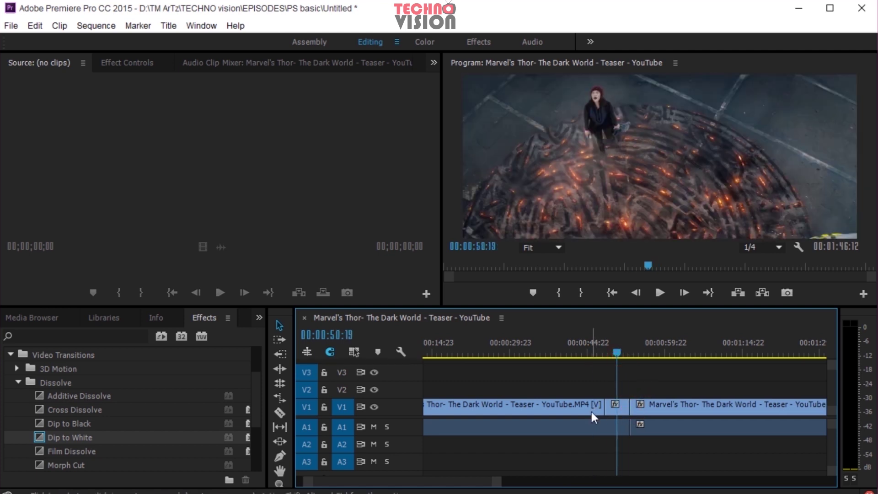
Step: Select all three V1 video segments and apply the default transition to their cuts
drag(600, 387, 655, 407)
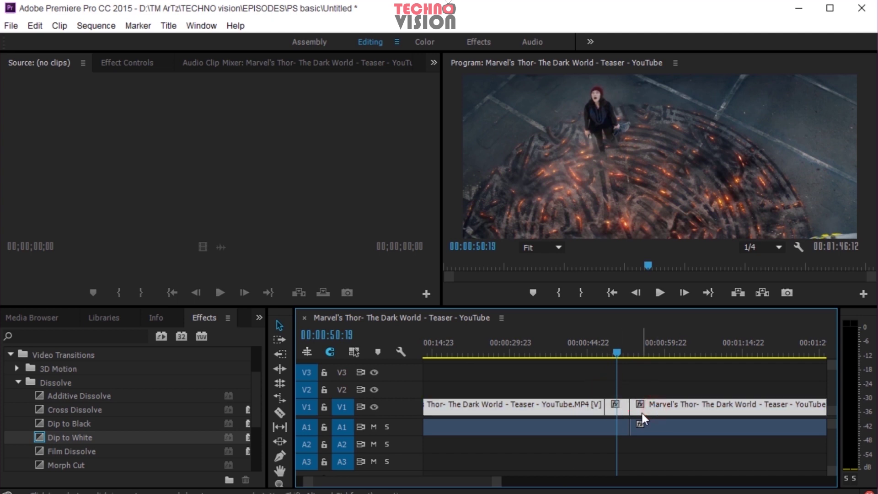
key(shift+d)
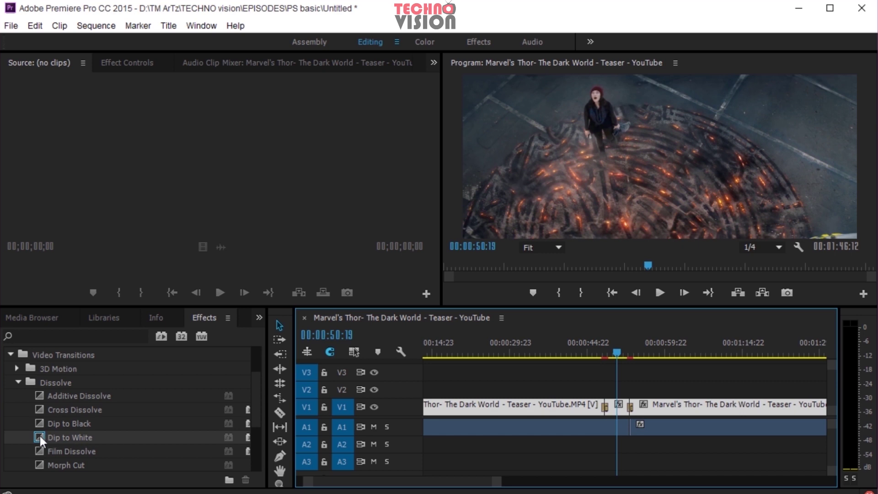
Step: Set Cross Dissolve, Dip to White and Film Dissolve in turn as the default transition, finishing with Dip to White
right_click(59, 411)
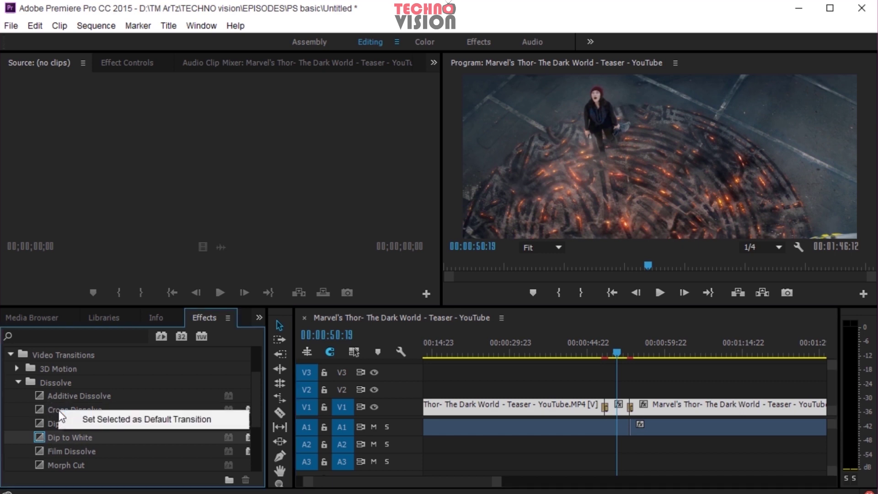
click(114, 419)
right_click(73, 438)
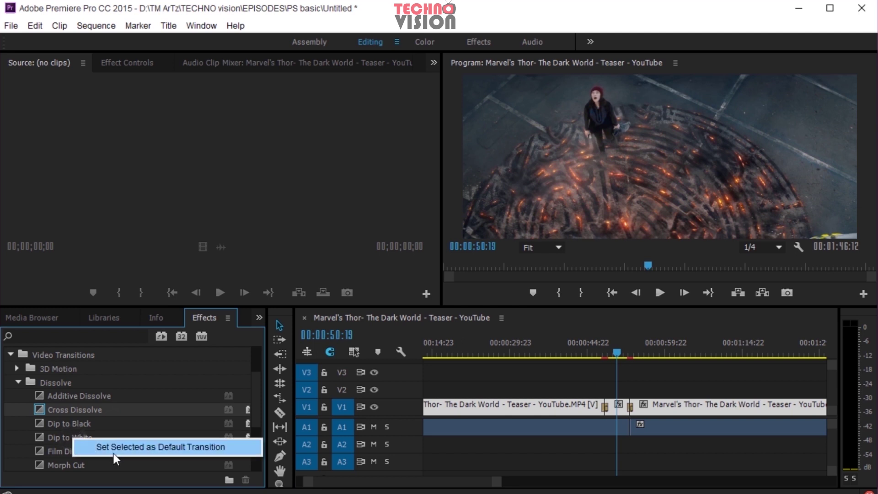
click(113, 453)
right_click(70, 452)
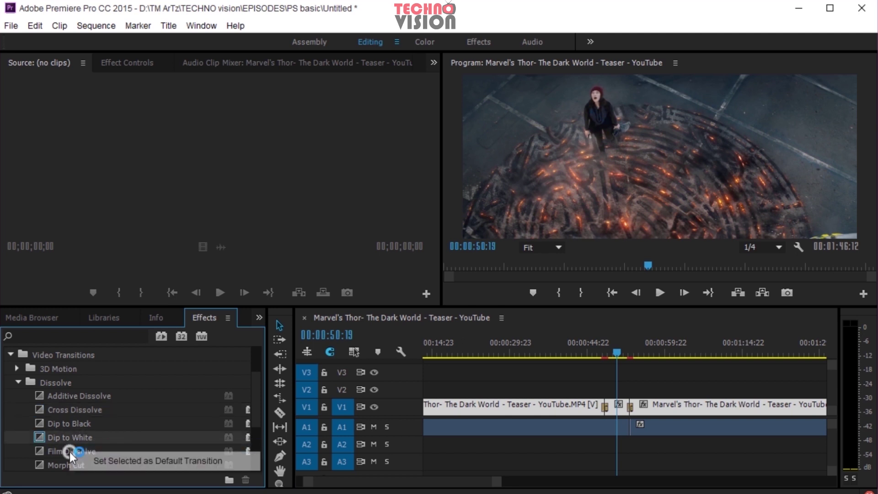
click(109, 460)
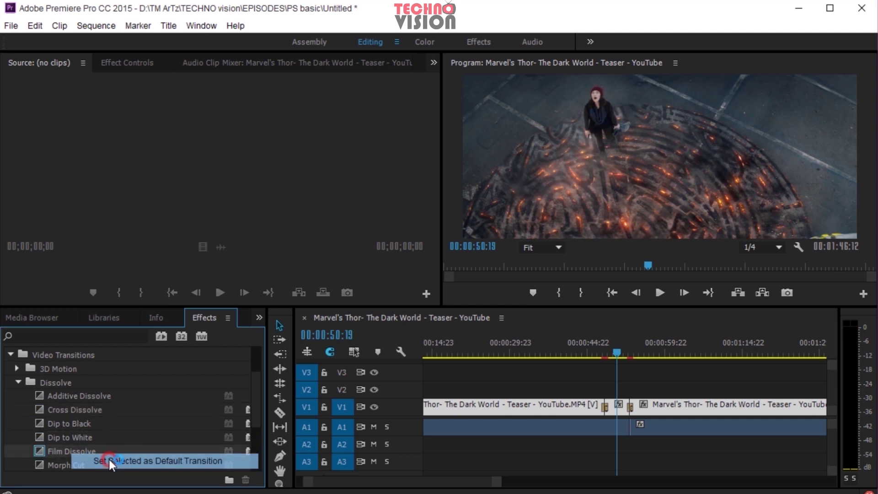
right_click(60, 437)
click(85, 444)
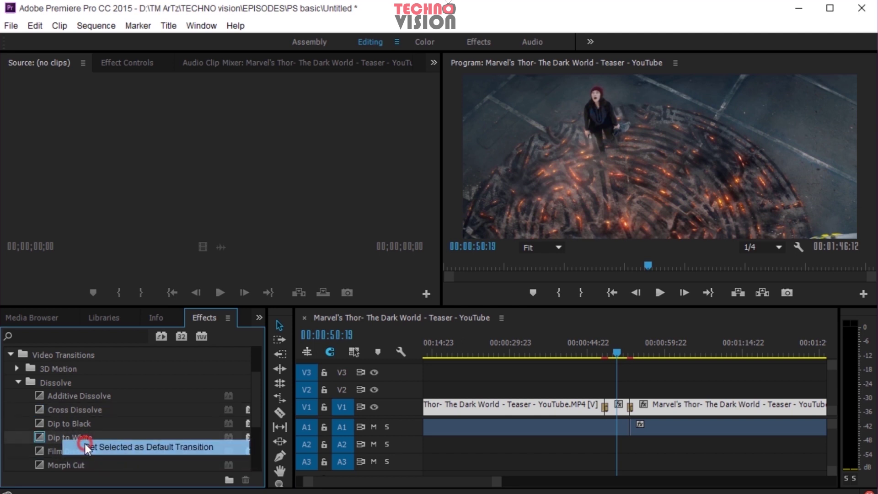
Step: Delete the transitions from both V1 cuts
click(632, 406)
key(Delete)
click(604, 407)
key(Delete)
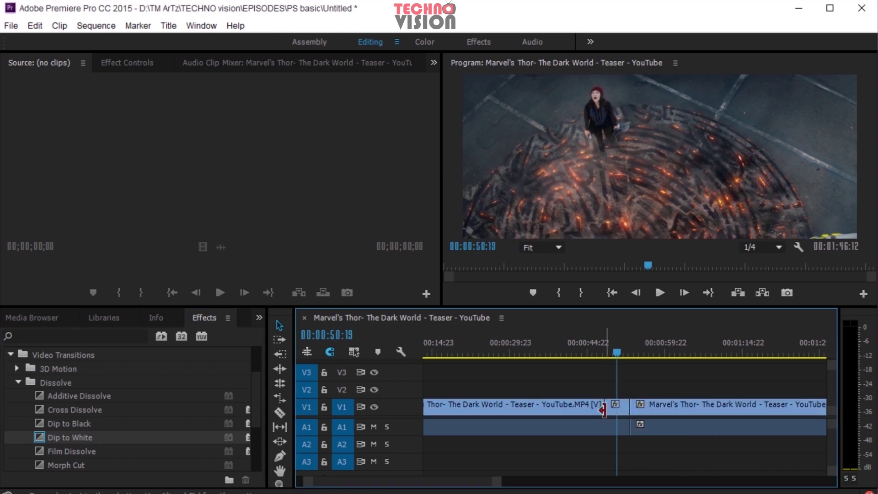
Step: Select all three V1 video segments, try the default transition on their cuts, and undo it
drag(649, 381, 559, 407)
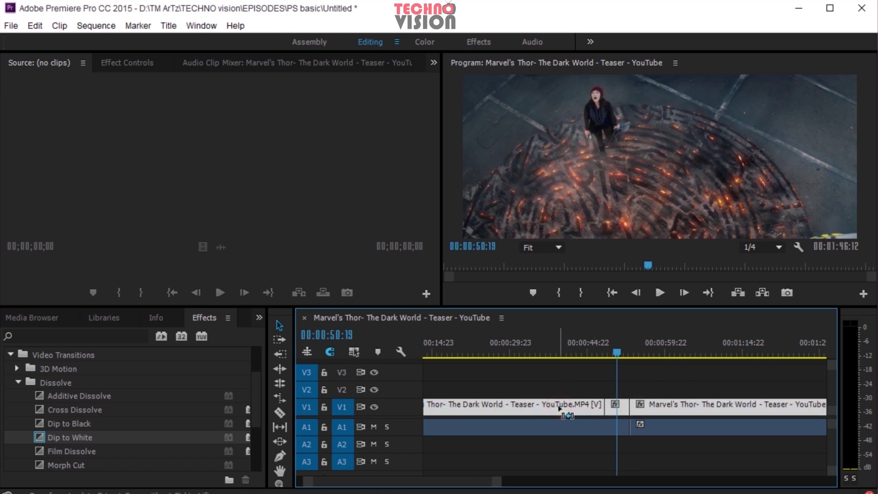
key(ctrl+d)
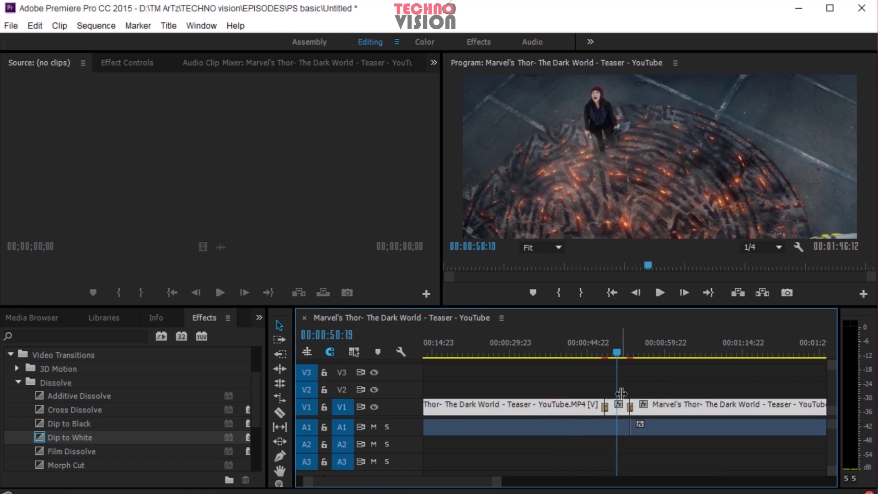
key(ctrl+z)
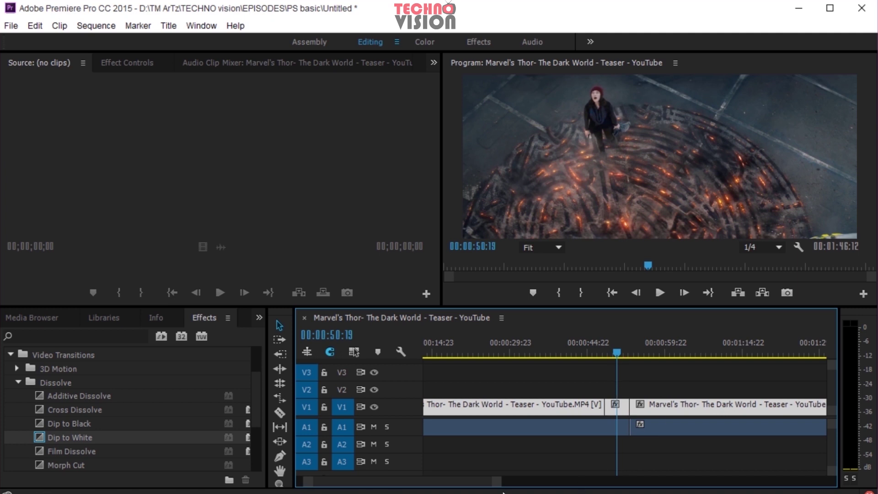
Step: Apply the Gaussian Blur video effect to the three selected V1 segments
drag(498, 485, 537, 478)
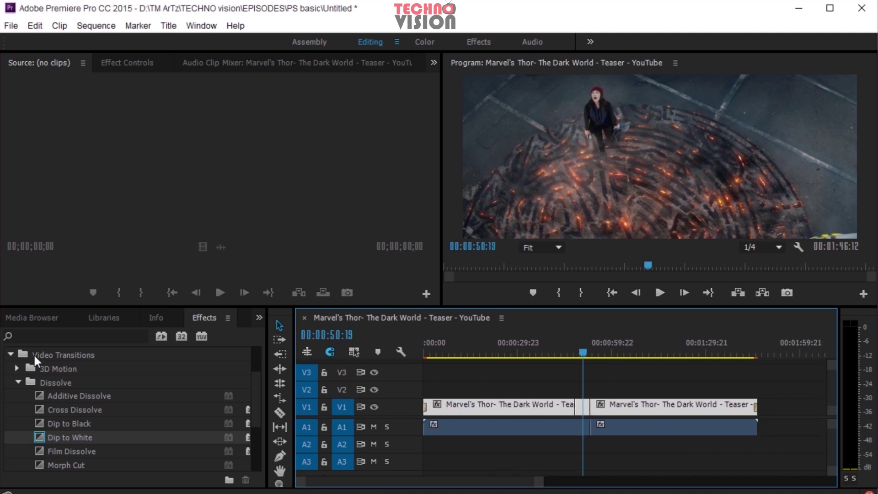
click(17, 382)
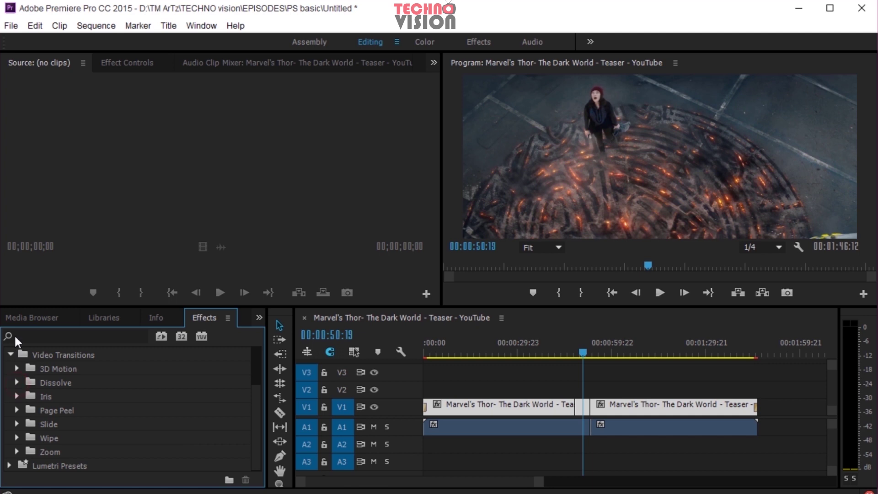
click(10, 353)
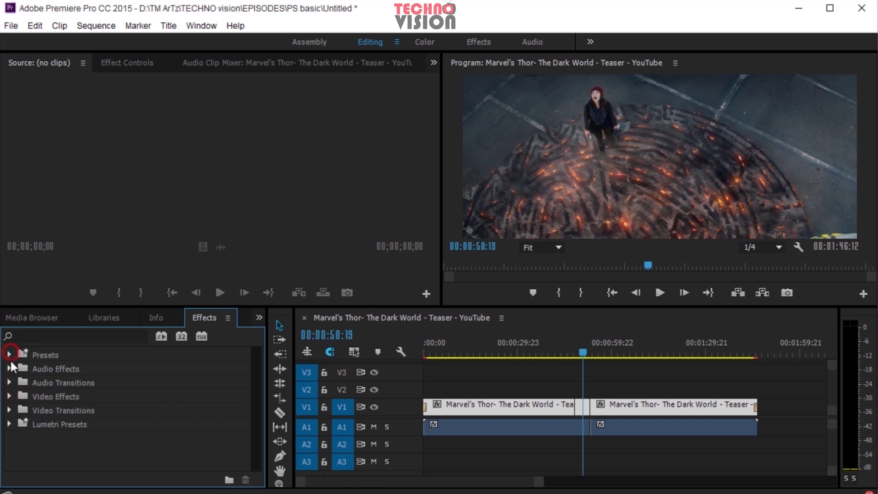
click(10, 396)
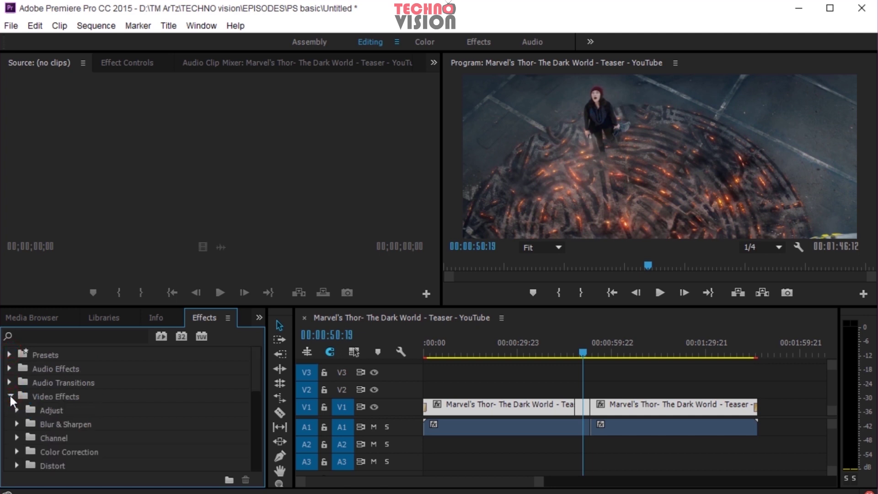
scroll(132, 394, down, 1)
scroll(116, 422, down, 3)
scroll(109, 426, down, 1)
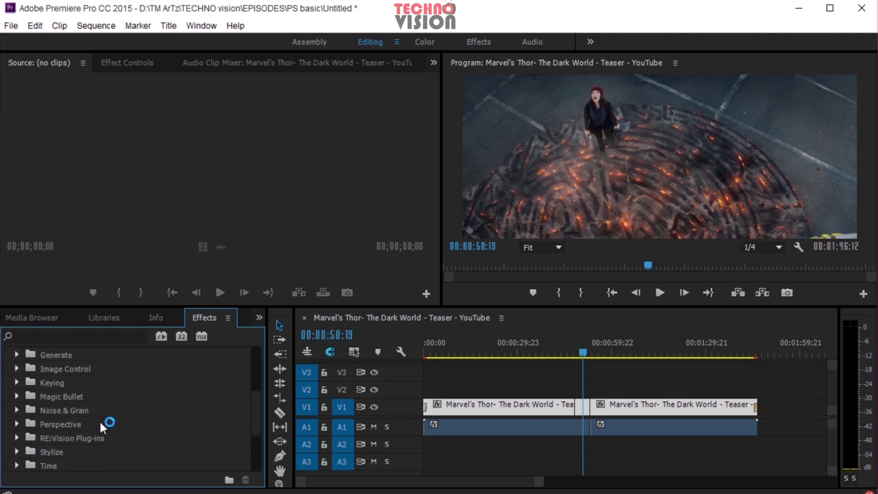
scroll(67, 391, up, 3)
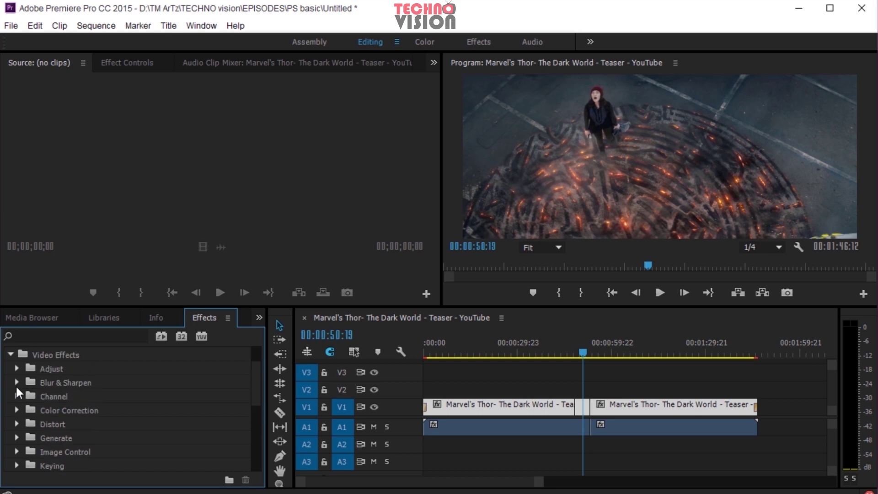
click(17, 382)
scroll(146, 420, down, 2)
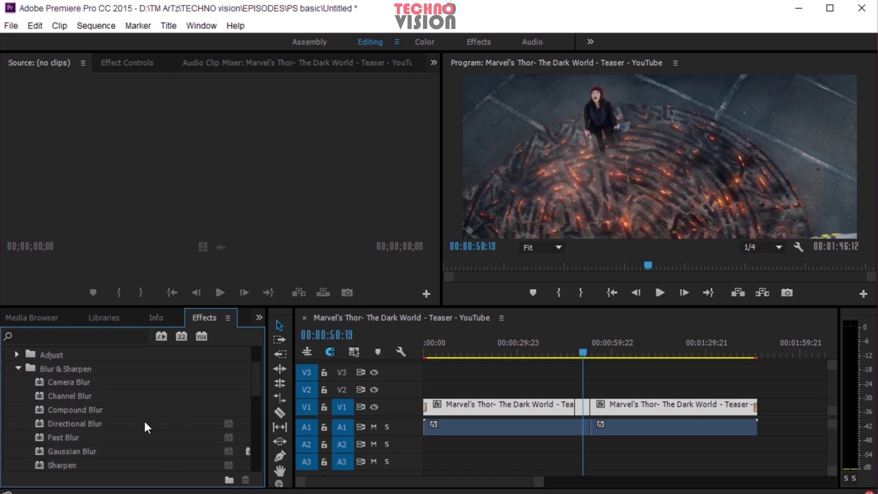
drag(120, 438, 582, 407)
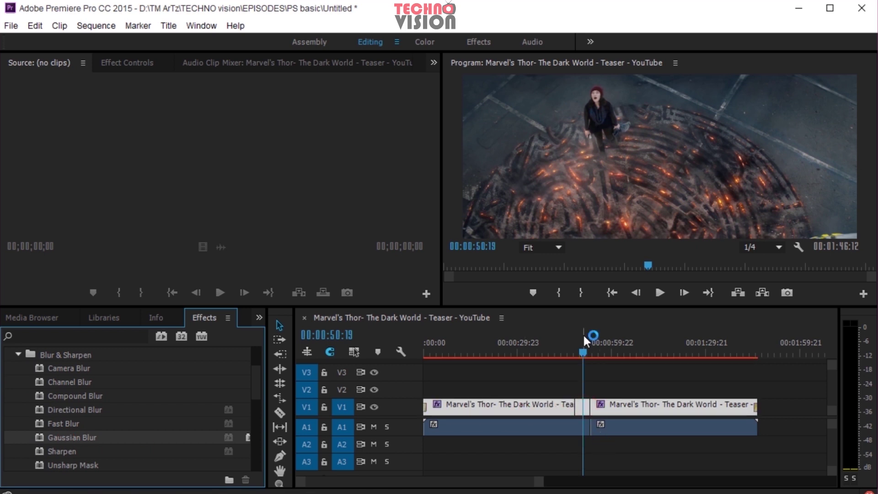
Step: Try out the Gaussian Blur's Blurriness on the short middle V1 segment, leaving it at 0.0, and move the playhead to 00:00:50:06
click(592, 378)
click(582, 407)
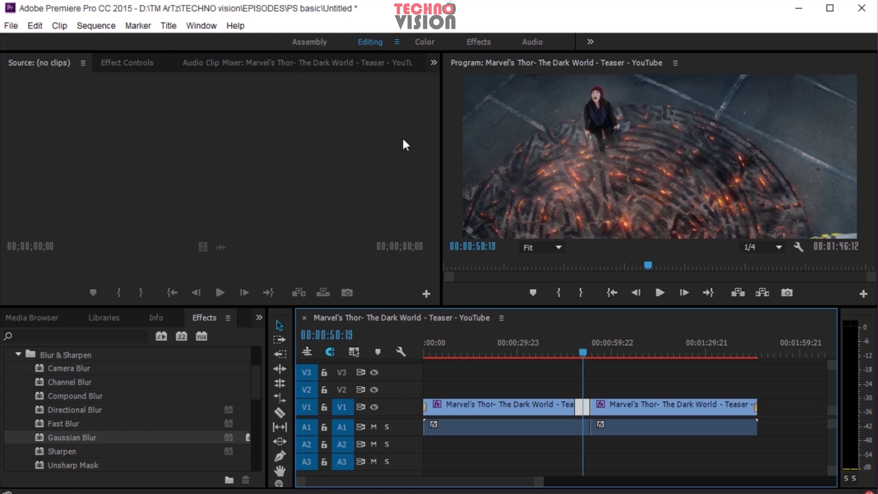
click(146, 64)
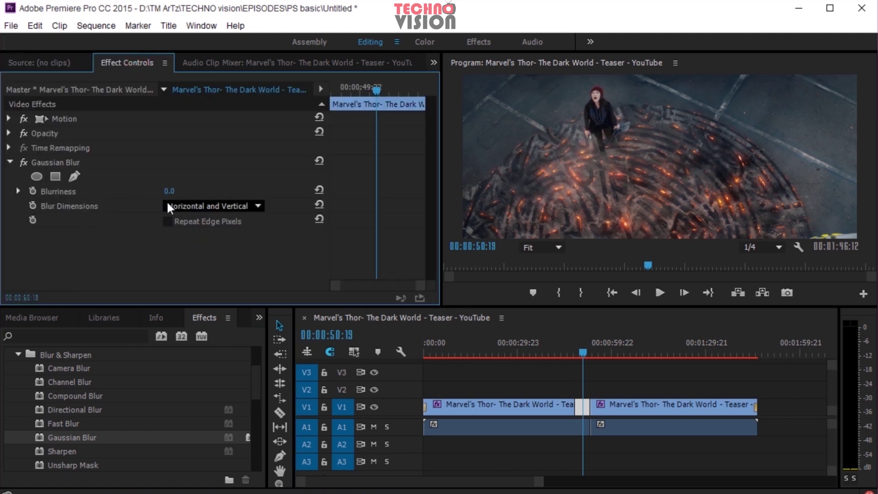
drag(167, 192, 101, 215)
mouse_move(583, 356)
mouse_down()
mouse_move(573, 357)
mouse_move(581, 357)
mouse_up()
Step: Remove the Gaussian Blur effect from the short middle V1 segment
click(18, 355)
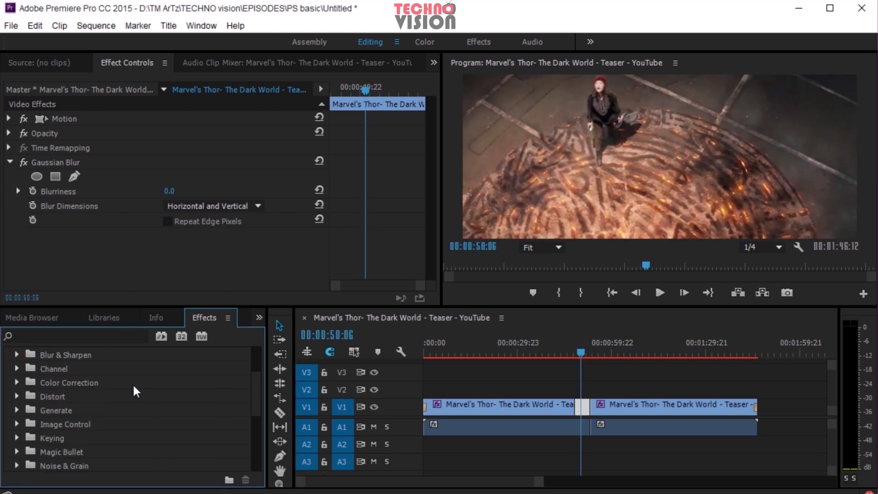
scroll(119, 417, up, 5)
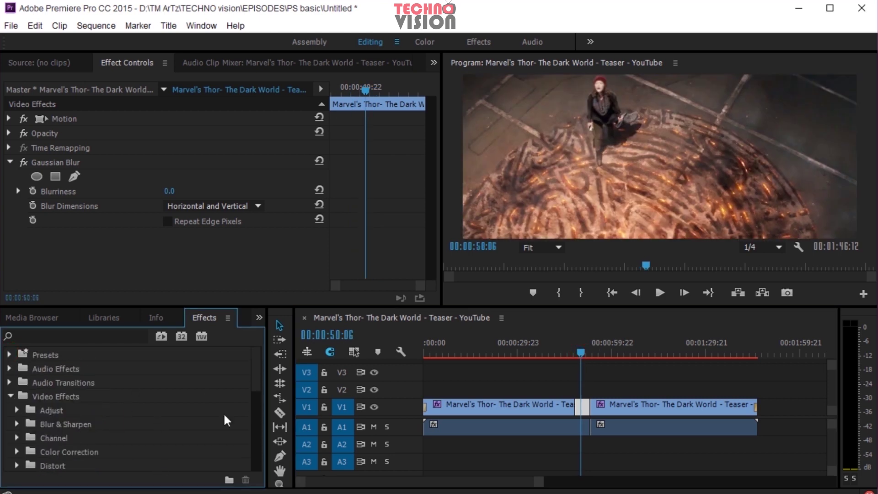
click(41, 162)
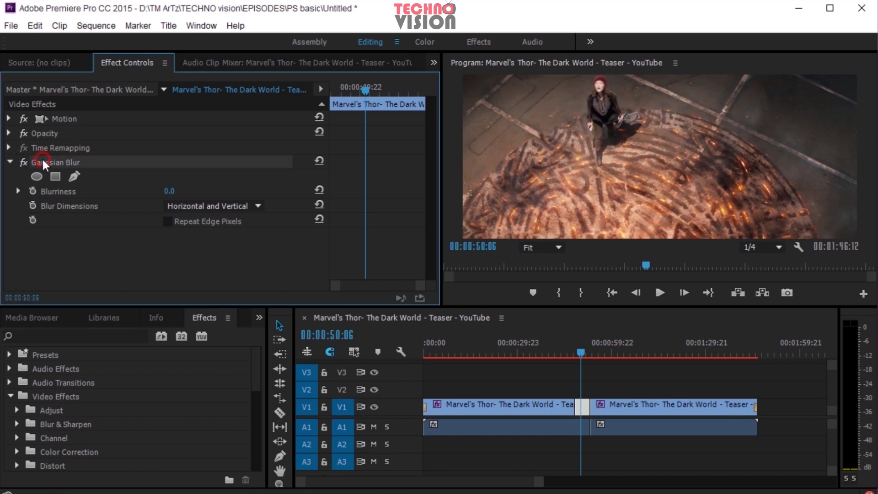
key(Delete)
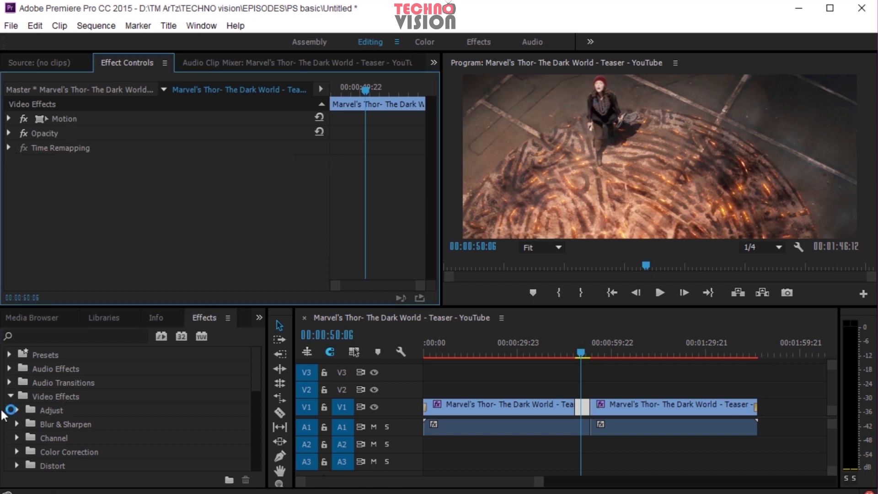
Step: Try to apply the Constant Power audio crossfade to the cut on track A1
click(10, 397)
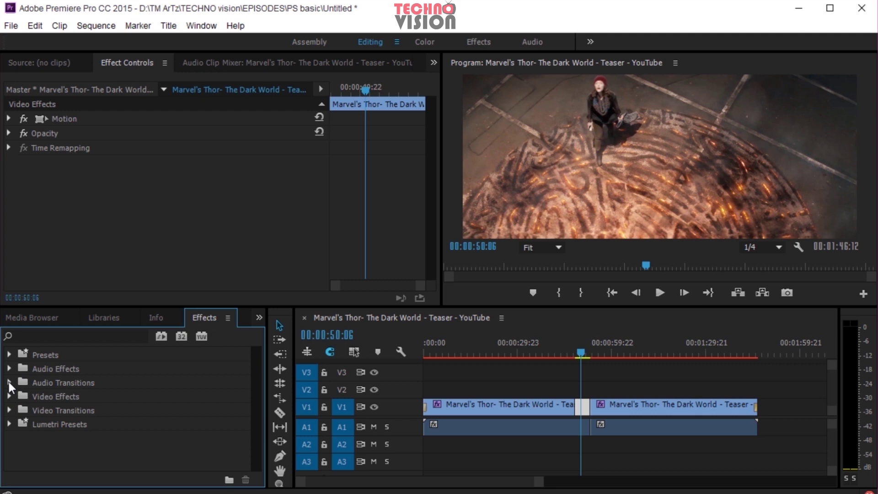
click(10, 384)
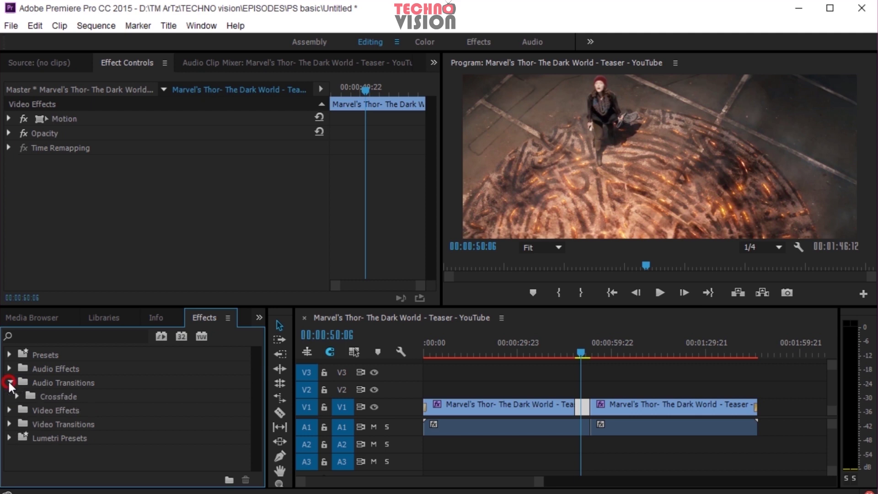
click(18, 397)
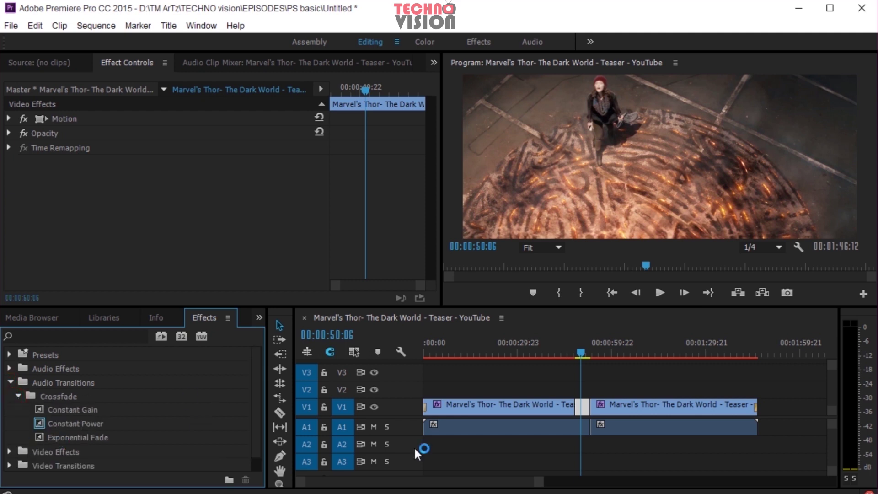
mouse_move(73, 423)
mouse_down()
mouse_move(591, 387)
mouse_move(600, 430)
mouse_move(590, 428)
mouse_up()
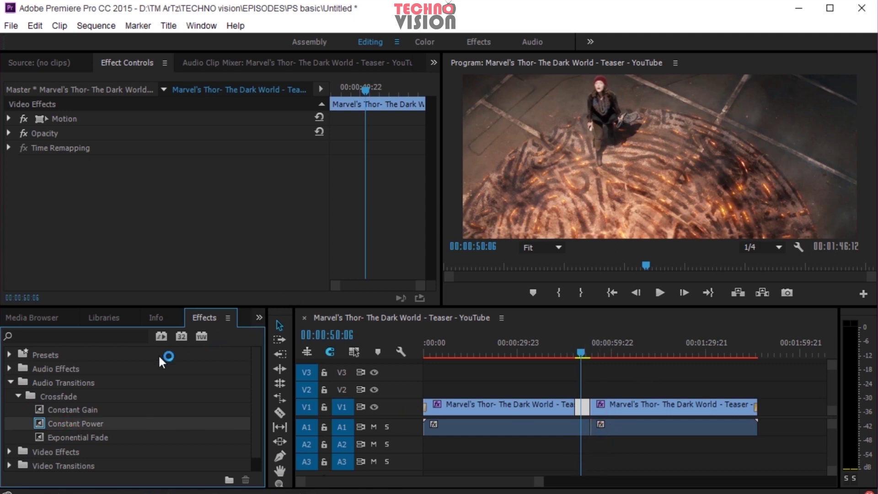
Step: Look through the list of available audio effects and collapse it again
click(10, 382)
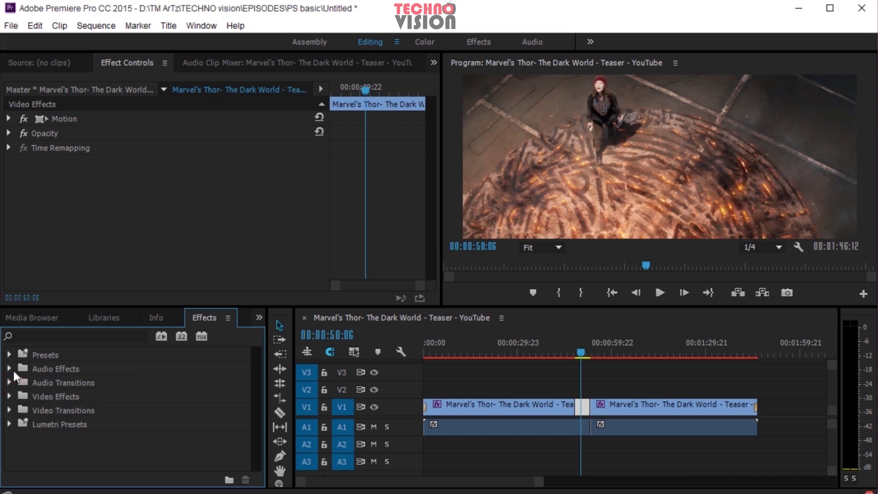
click(10, 368)
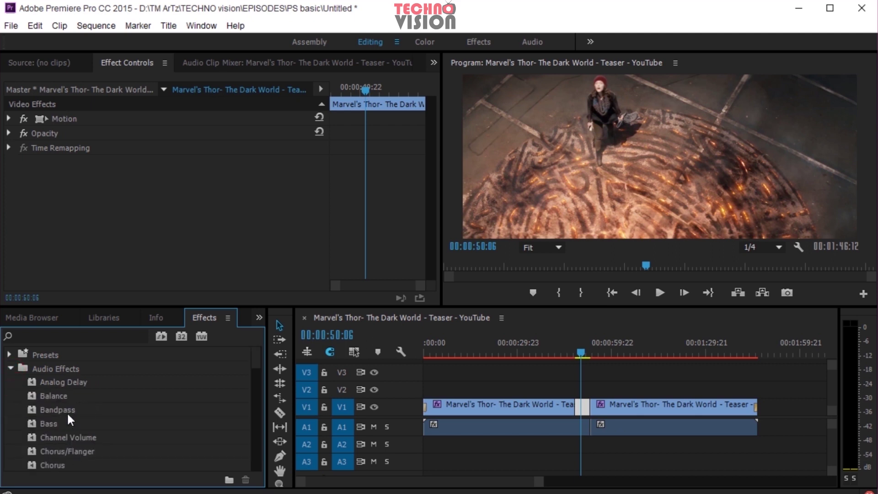
scroll(67, 417, down, 5)
scroll(67, 412, down, 8)
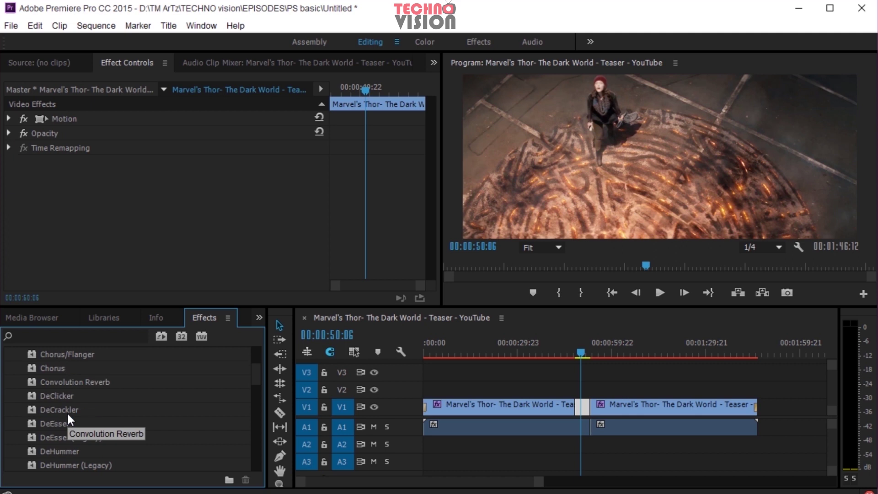
scroll(67, 412, up, 9)
scroll(67, 412, up, 2)
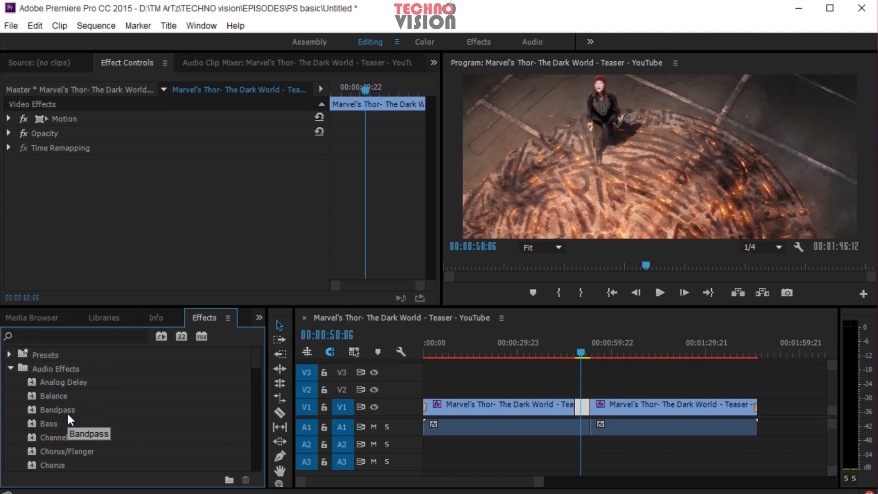
click(9, 369)
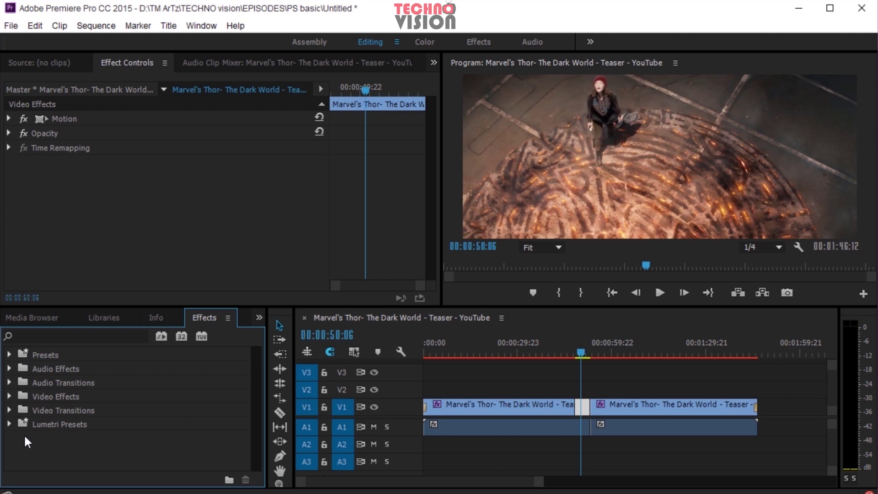
Step: Switch to the Color workspace and open the Lumetri Basic Correction settings for the short middle V1 segment
click(425, 41)
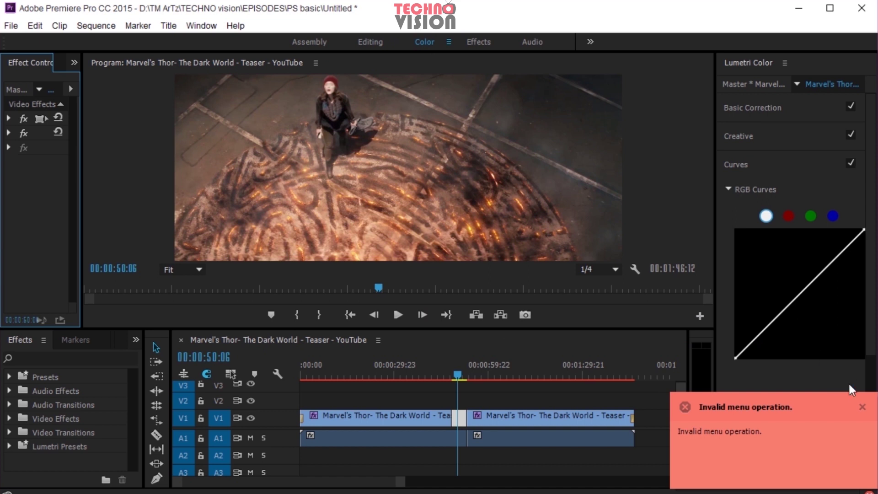
click(862, 408)
click(765, 156)
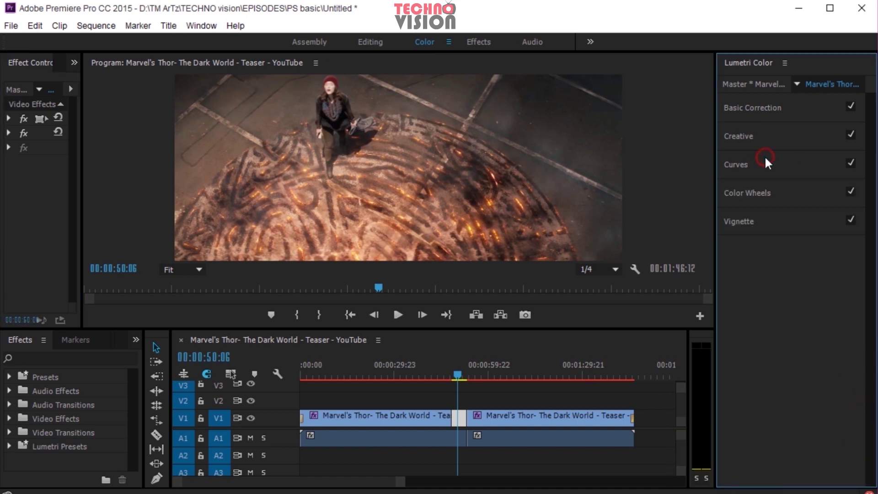
click(773, 108)
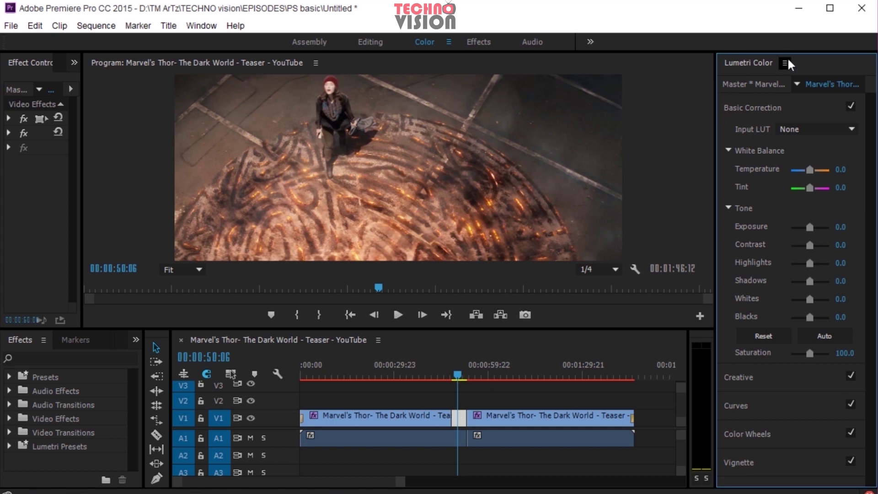
click(463, 422)
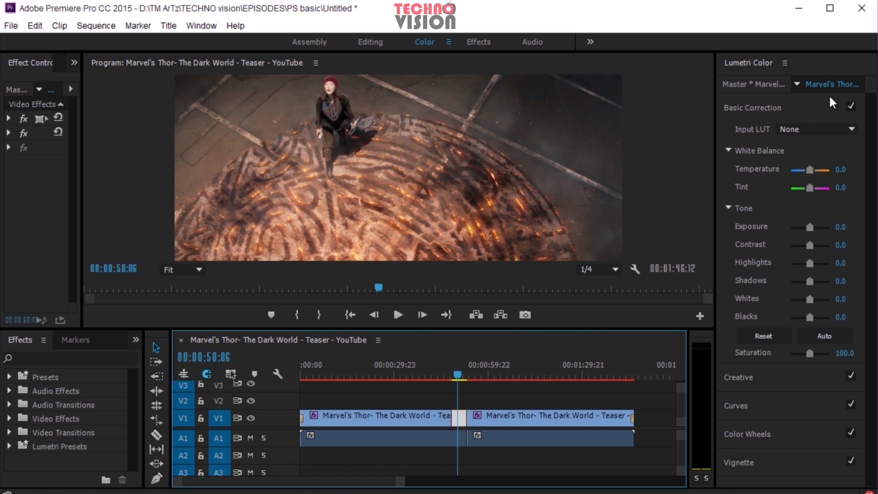
Step: Try out Temperature, Tint and Exposure in the middle segment's Basic Correction, returning each to 0.0
mouse_move(811, 169)
mouse_down()
mouse_move(822, 169)
mouse_move(796, 174)
mouse_move(810, 169)
mouse_up()
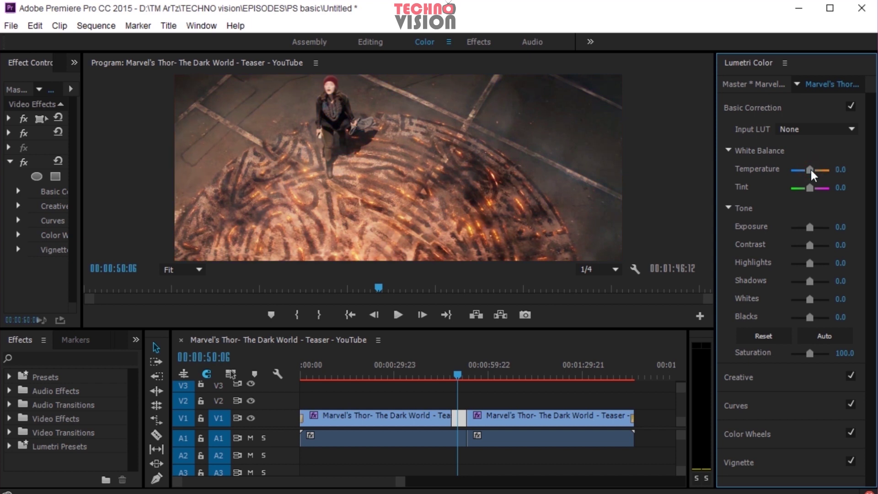
mouse_move(810, 187)
mouse_down()
mouse_move(825, 187)
mouse_move(800, 191)
mouse_move(811, 190)
mouse_up()
drag(811, 227, 818, 234)
double_click(818, 228)
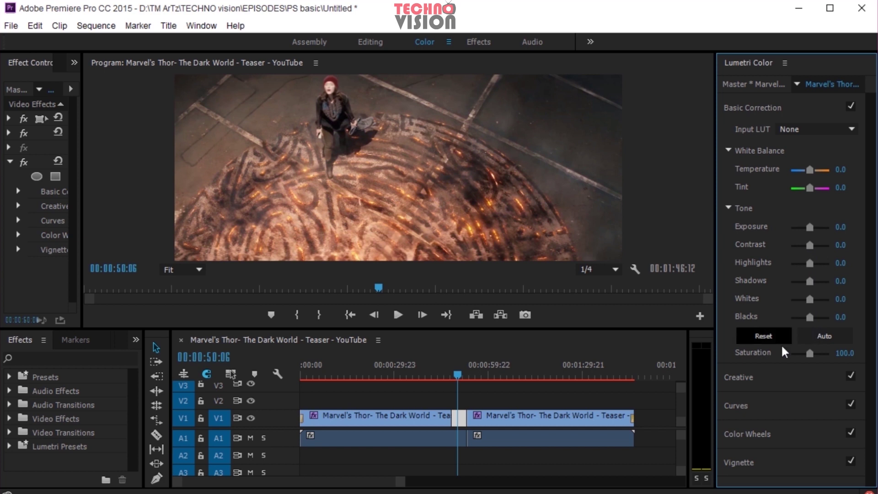
Step: Examine the Lumetri Creative settings, including looks and adjustments, and the RGB Curves
click(764, 108)
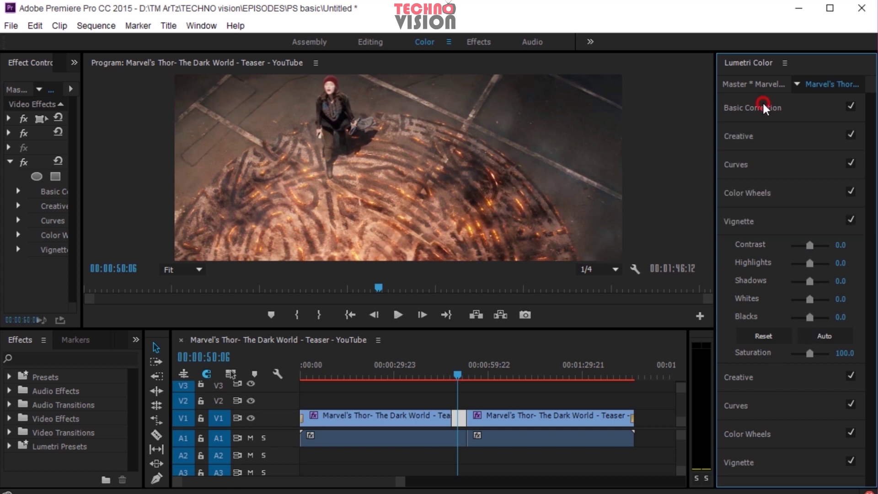
click(763, 136)
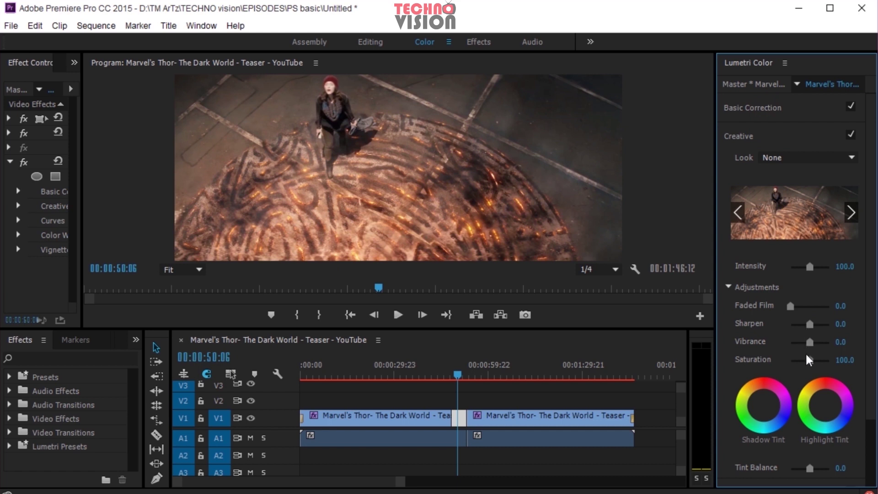
click(757, 136)
click(761, 164)
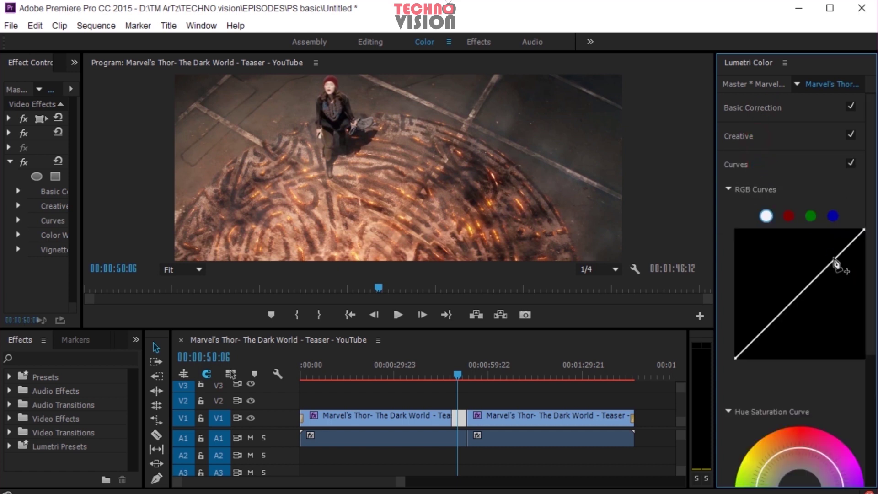
Step: Brighten the short middle V1 segment by raising the upper part of the white RGB curve, and collapse the Curves settings
drag(830, 265, 823, 257)
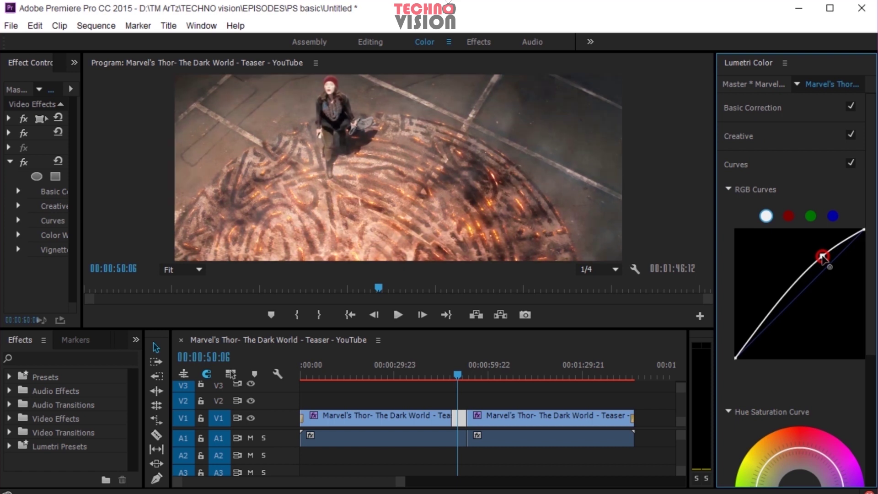
click(729, 189)
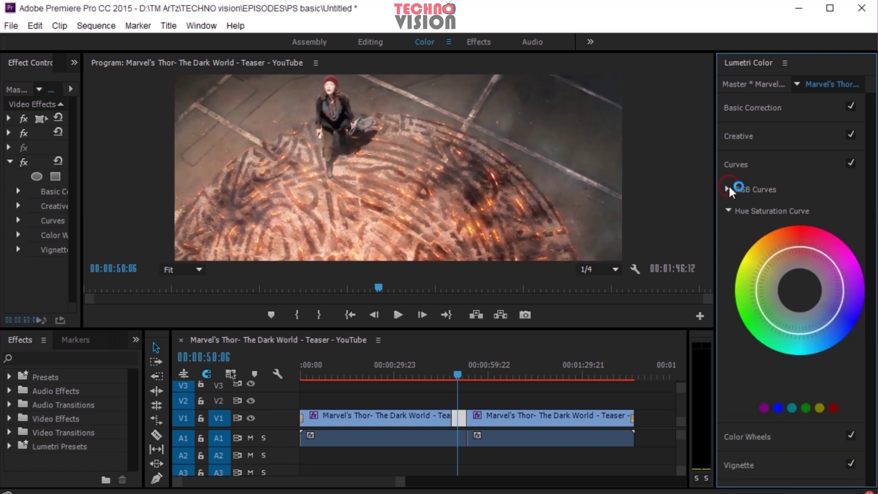
click(728, 211)
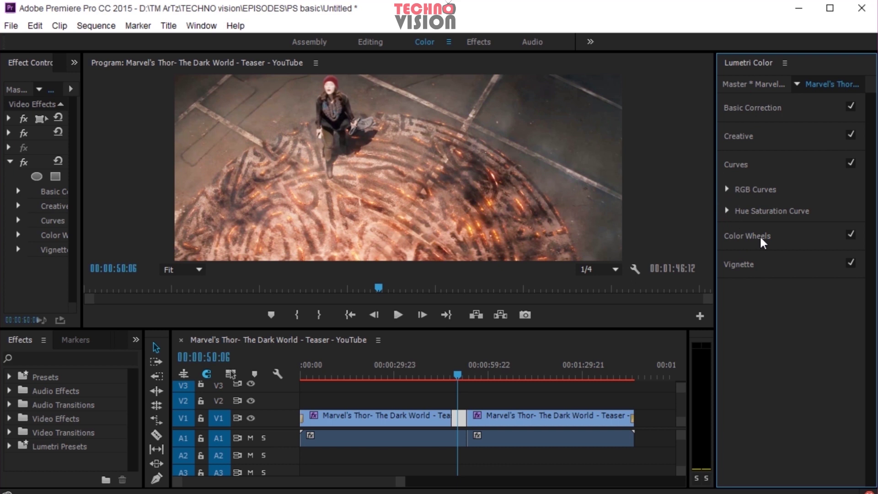
click(760, 264)
click(765, 220)
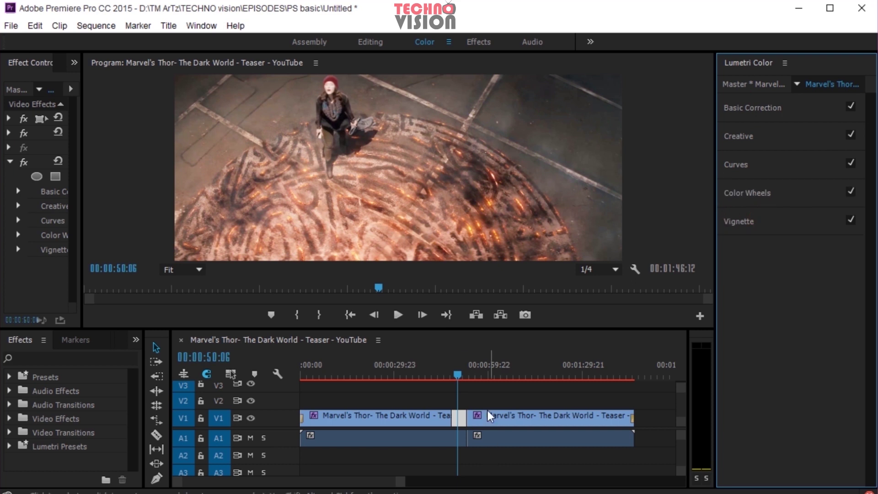
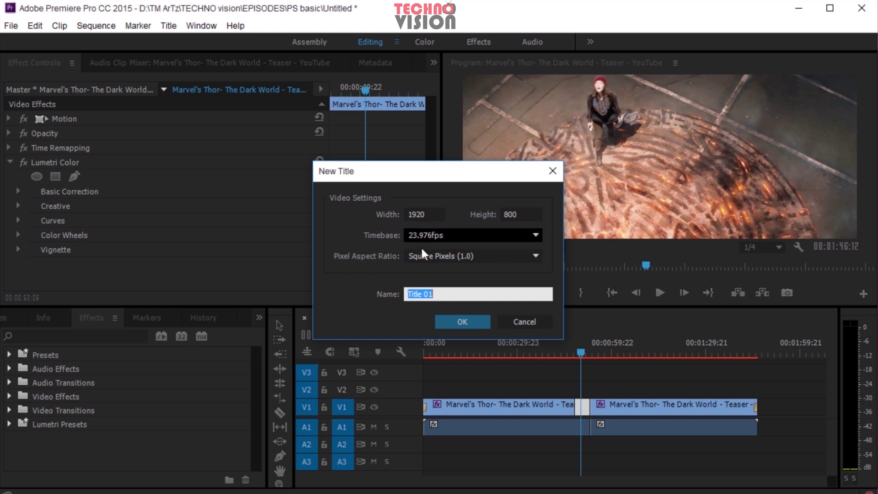
Step: Create the title Title 01 at 1920 x 800 and 23.976fps, and reposition its editing window
click(460, 322)
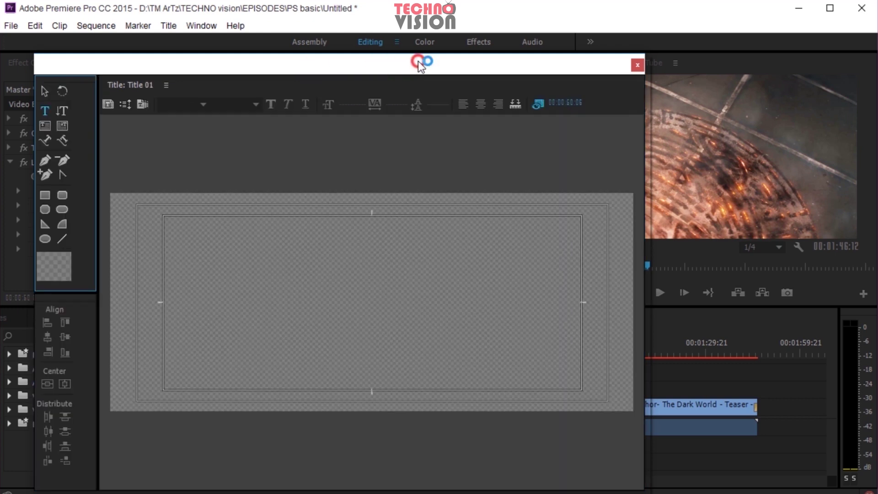
click(392, 59)
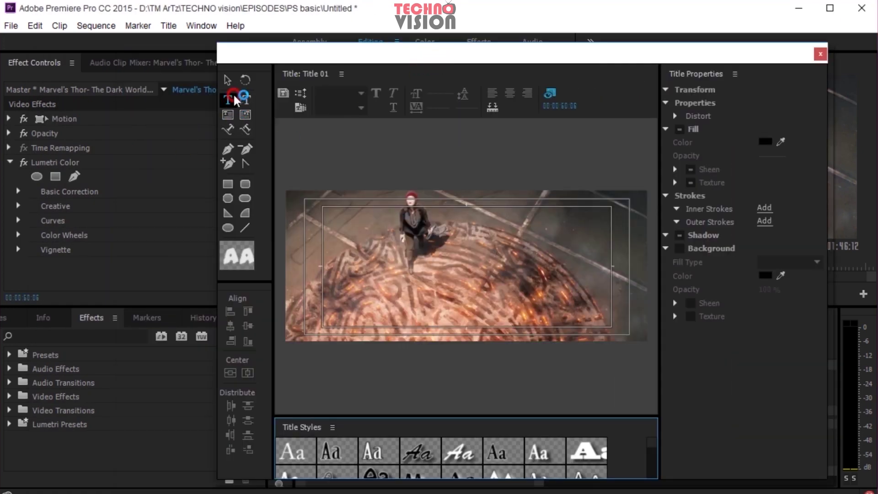
click(314, 57)
drag(450, 54, 430, 40)
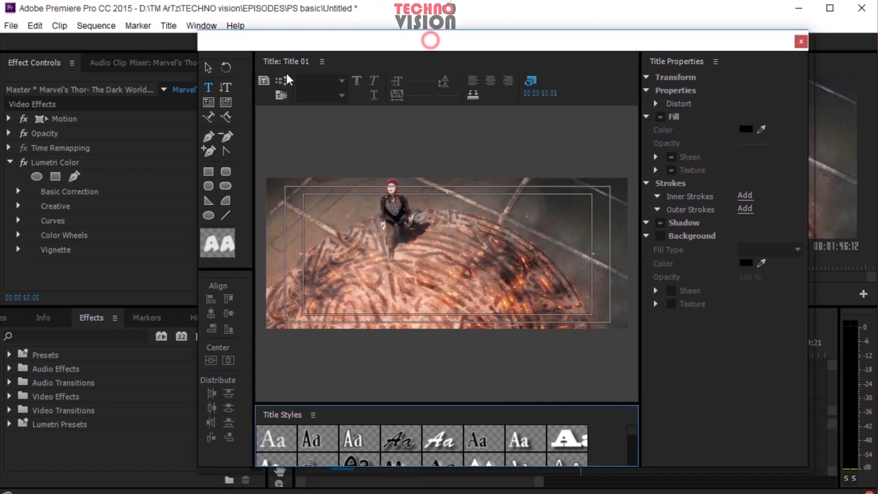
Step: Draw an area text box about 1238 x 523 over the frame and enter the text TECHNO VISION
click(211, 91)
click(332, 204)
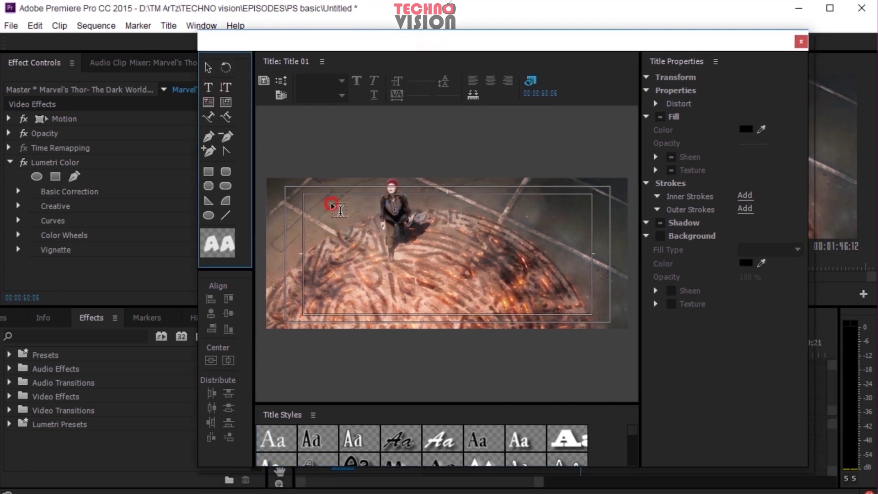
drag(332, 204, 564, 302)
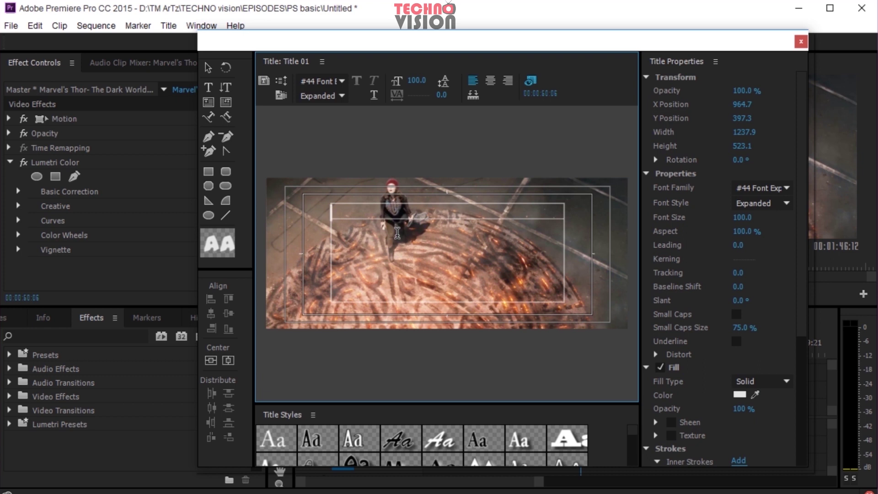
text(TECHN)
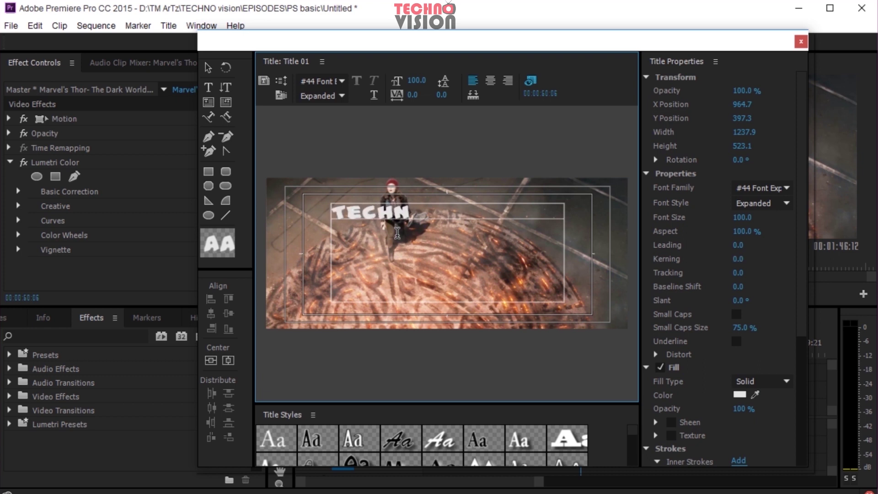
text(O VISION)
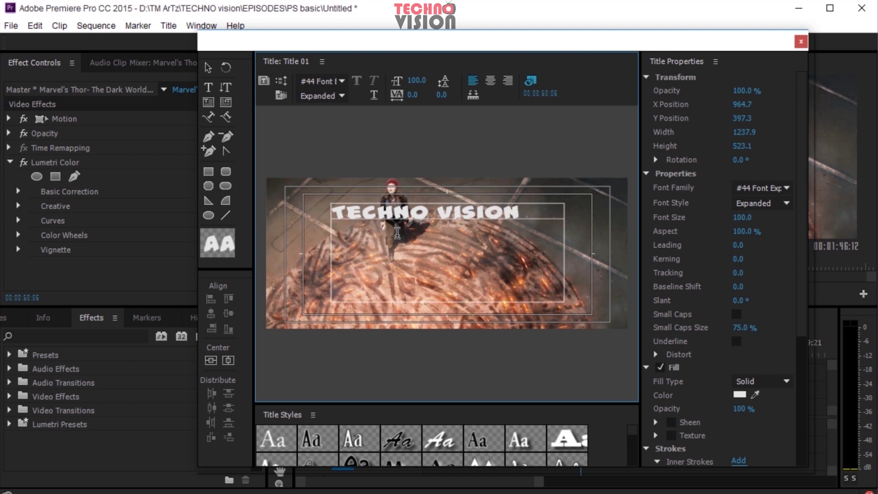
Step: Change the font of the whole TECHNO VISION text to #44 Font Shadow
drag(529, 210, 321, 211)
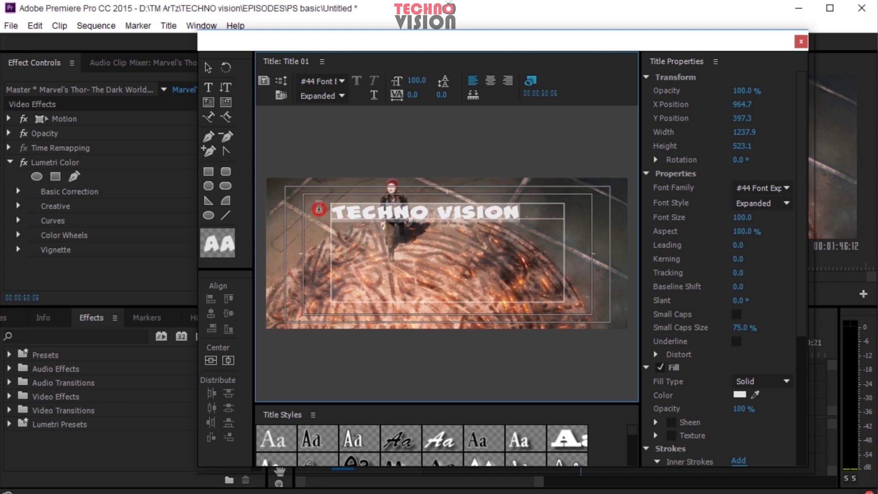
click(331, 80)
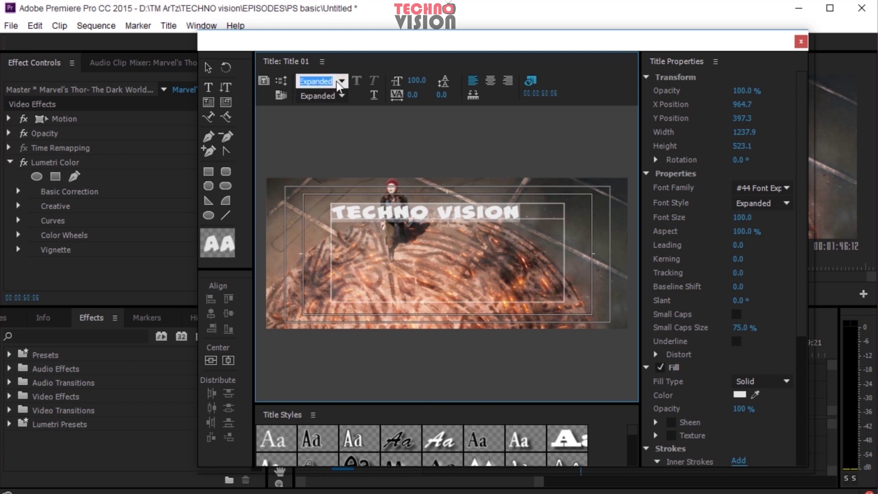
click(342, 84)
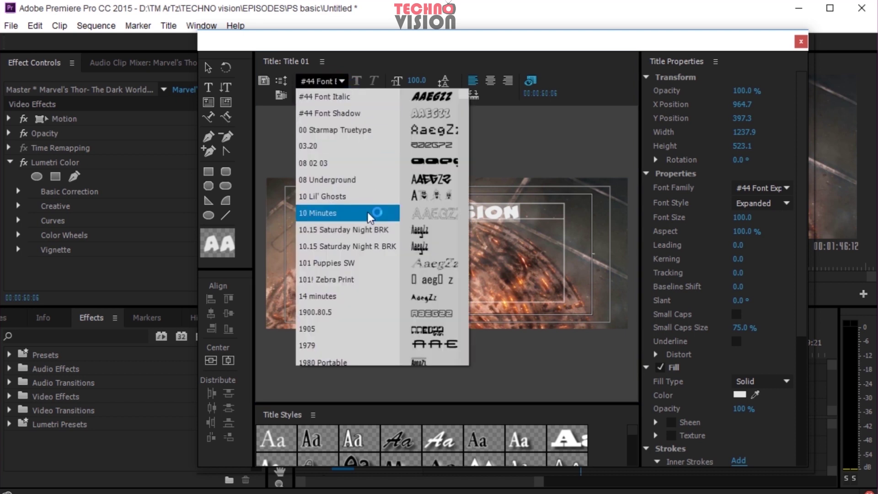
scroll(372, 267, down, 4)
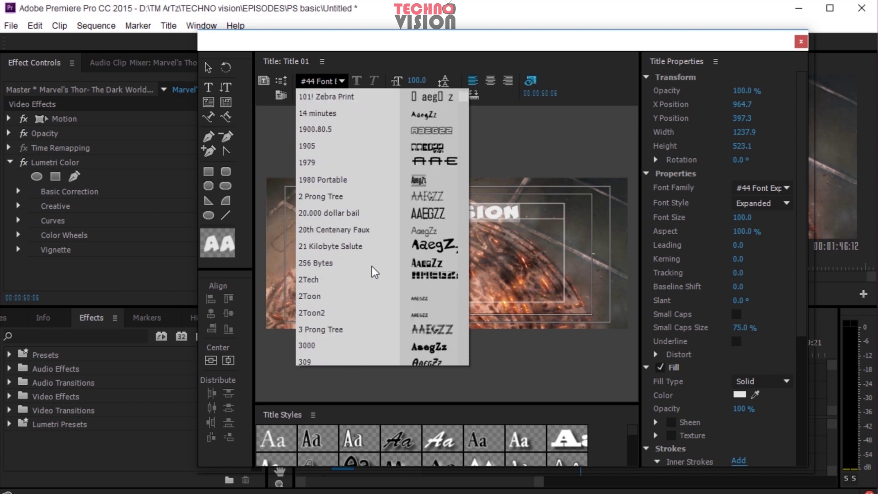
scroll(372, 266, down, 1)
scroll(375, 266, down, 2)
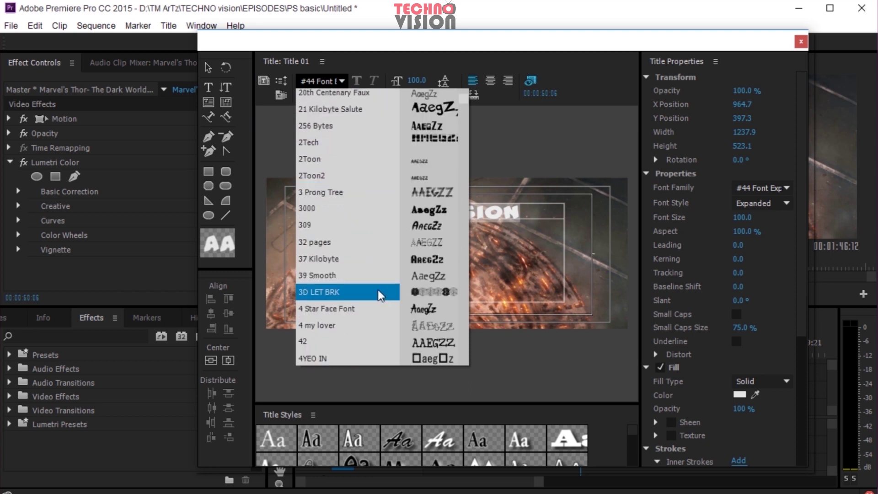
scroll(375, 275, down, 7)
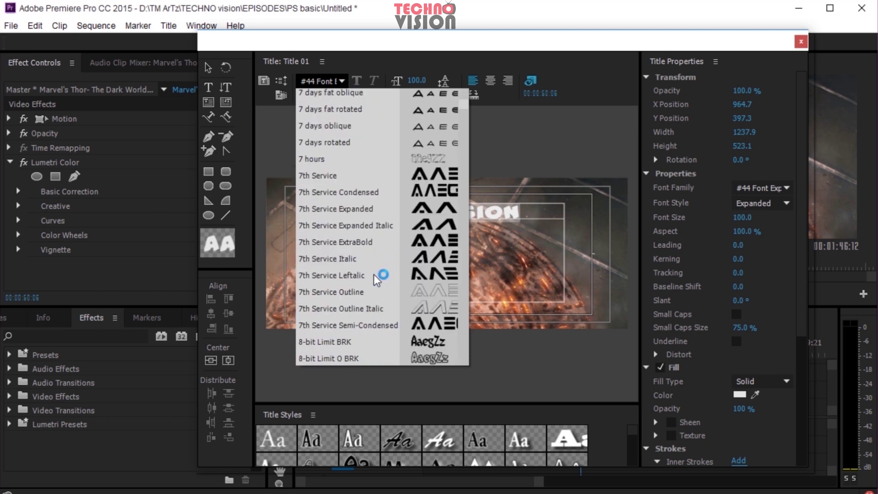
scroll(358, 281, up, 15)
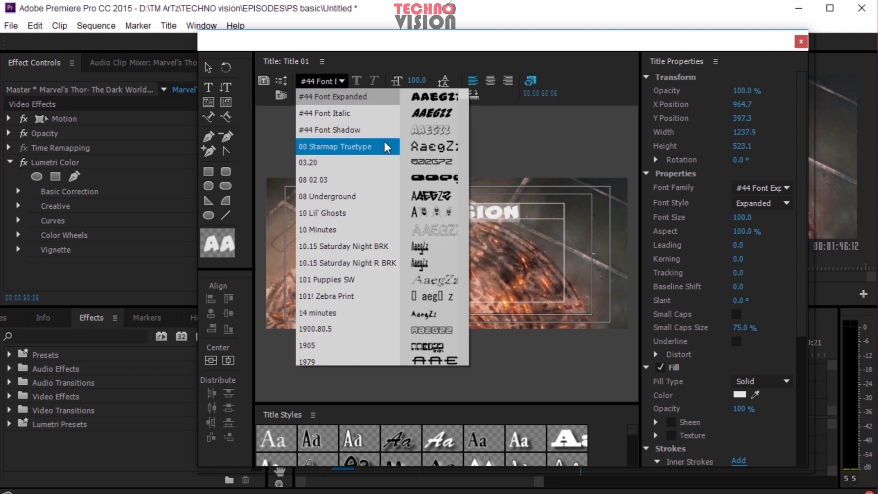
click(379, 130)
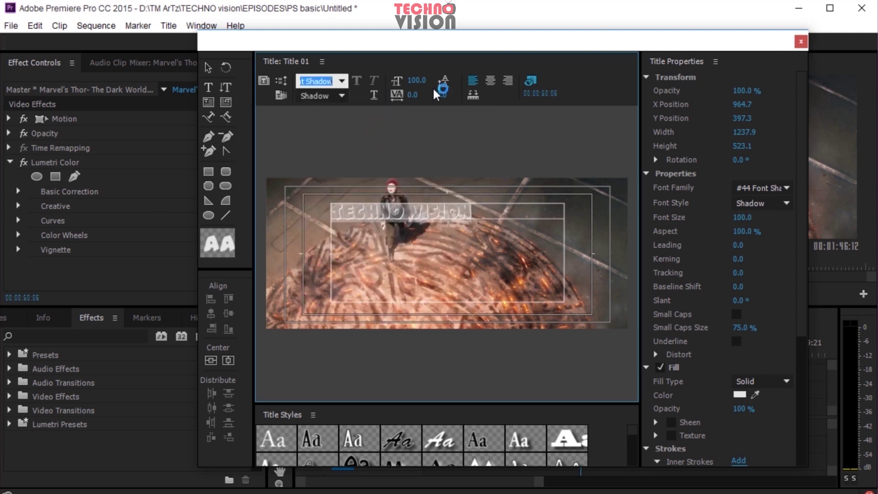
Step: Set the title text's font size to 156 and its fill color to red, and close the title window
drag(417, 82, 460, 82)
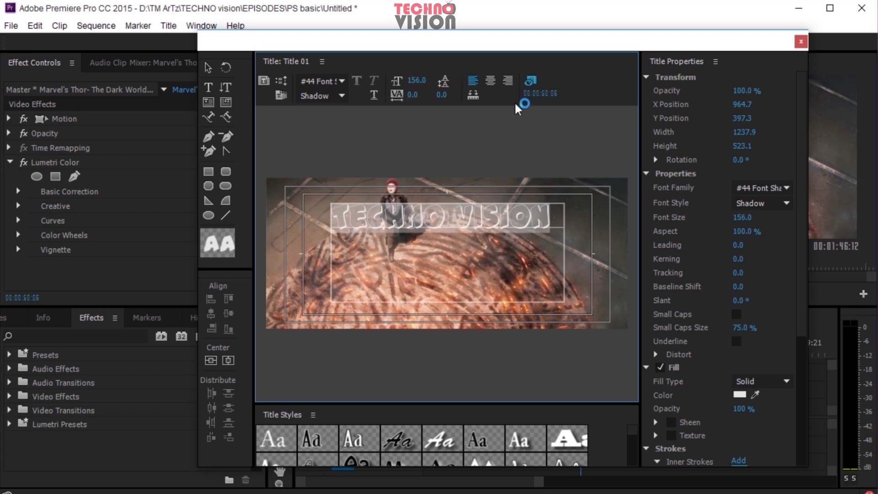
click(740, 395)
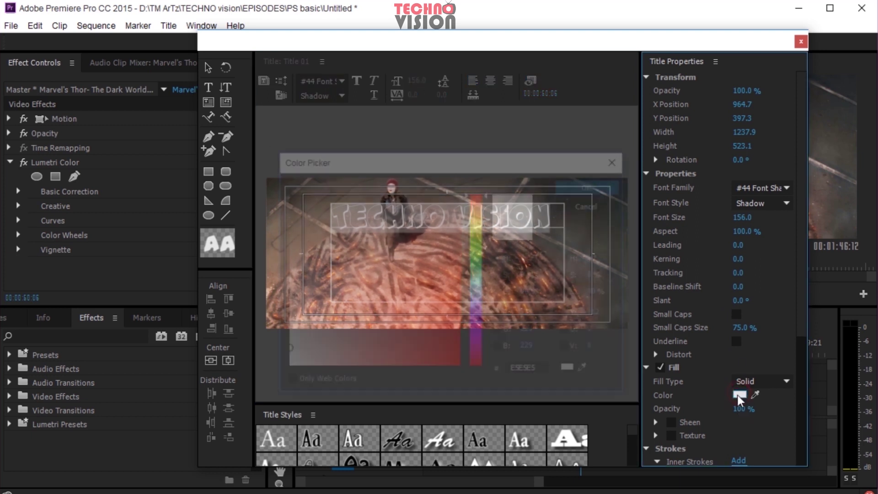
drag(435, 361, 451, 419)
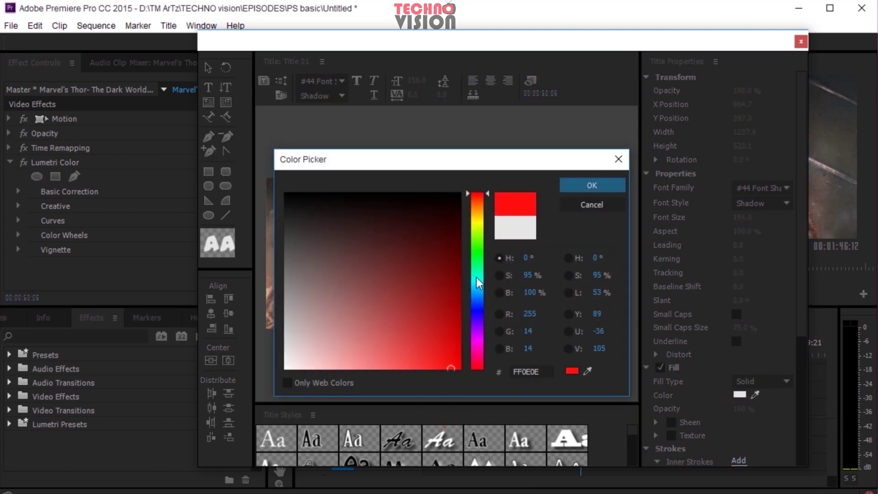
drag(431, 359, 514, 392)
click(592, 185)
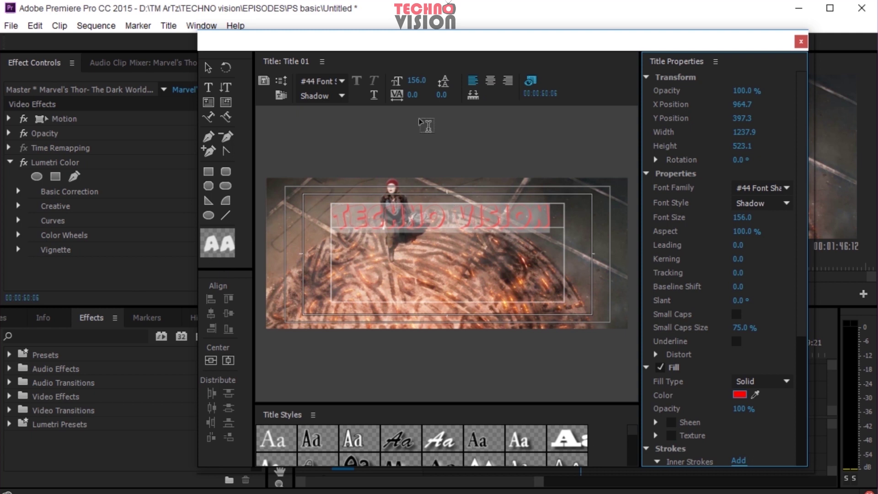
click(801, 42)
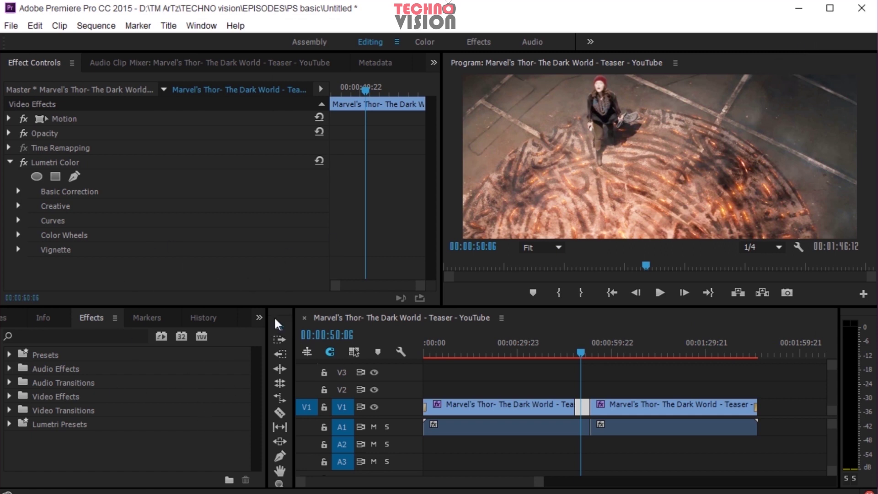
Step: Place Title 01 on V2 above the short middle segment and extend its end well over the following V1 segment
click(259, 318)
click(282, 330)
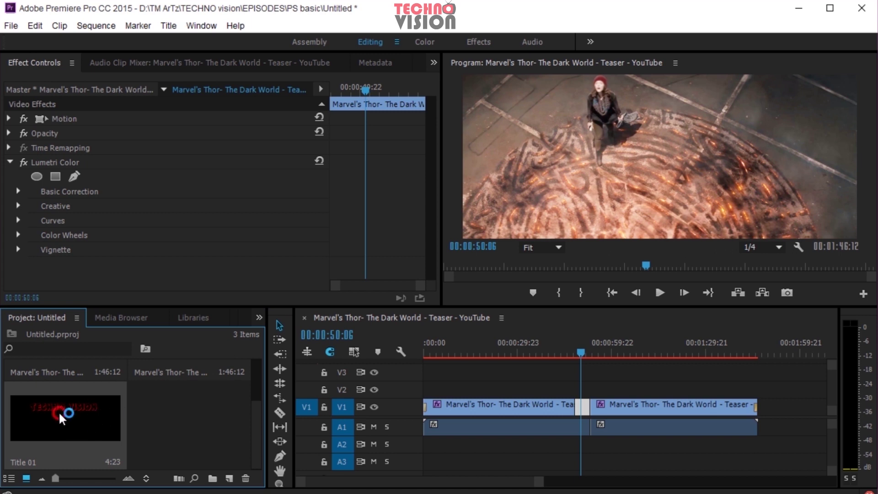
drag(59, 411, 578, 390)
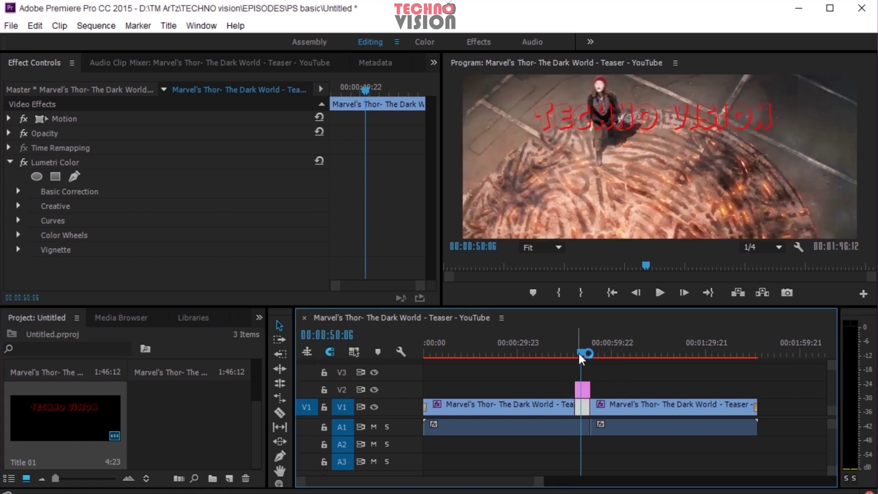
mouse_move(579, 352)
mouse_down()
mouse_move(596, 346)
mouse_move(583, 353)
mouse_up()
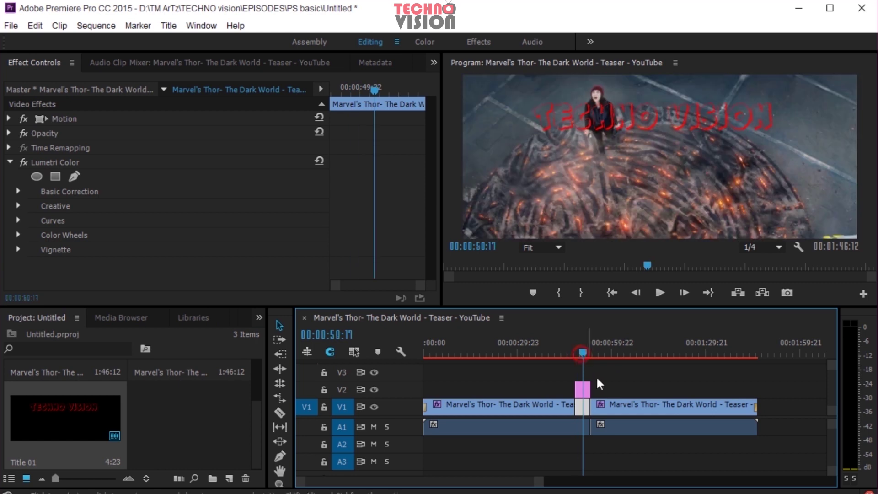
drag(593, 389, 640, 388)
mouse_move(591, 352)
mouse_down()
mouse_move(595, 344)
mouse_move(624, 353)
mouse_move(588, 366)
mouse_move(598, 365)
mouse_up()
Step: Set Title 01's position to 939, 460 and its scale to 94, and undo a trial rotation
click(10, 162)
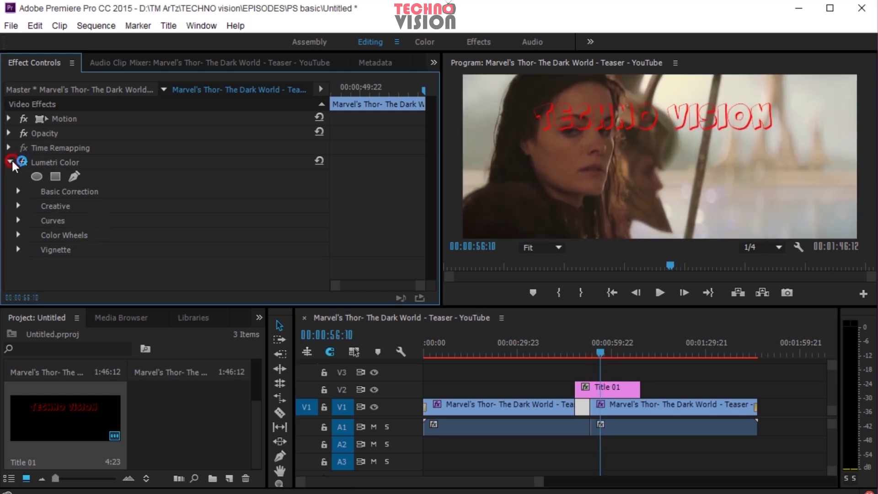
click(625, 388)
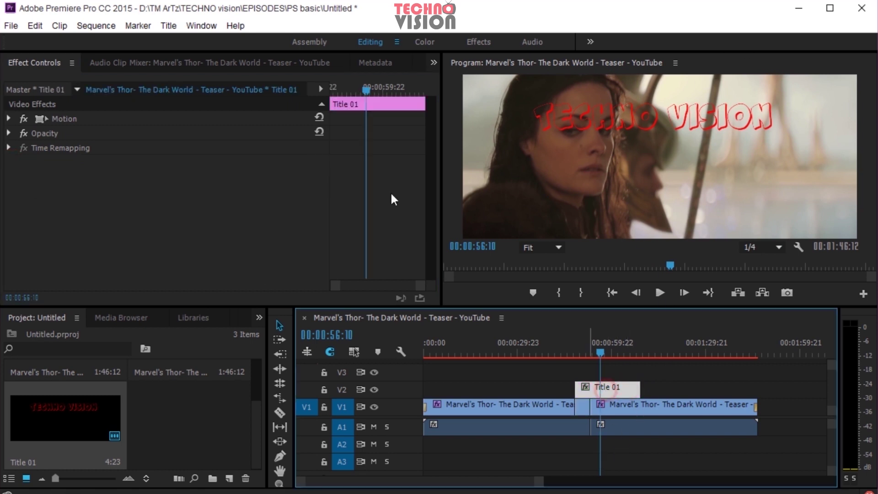
click(18, 119)
click(10, 119)
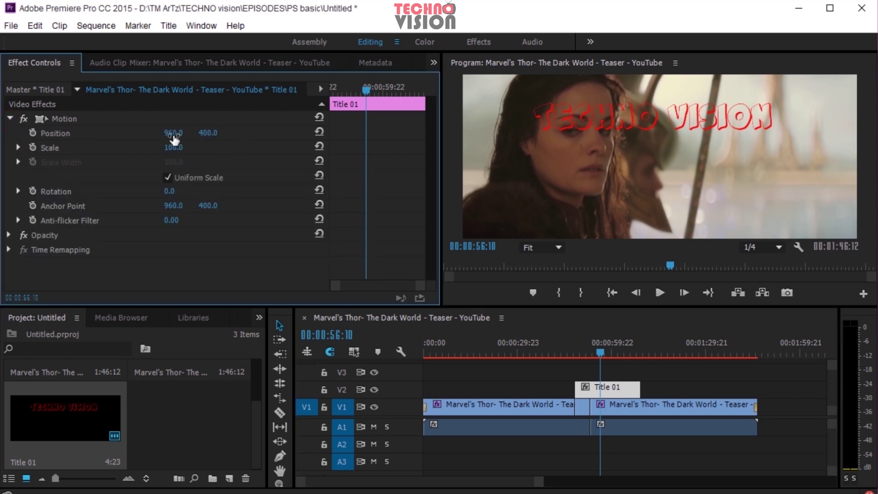
drag(170, 135, 249, 153)
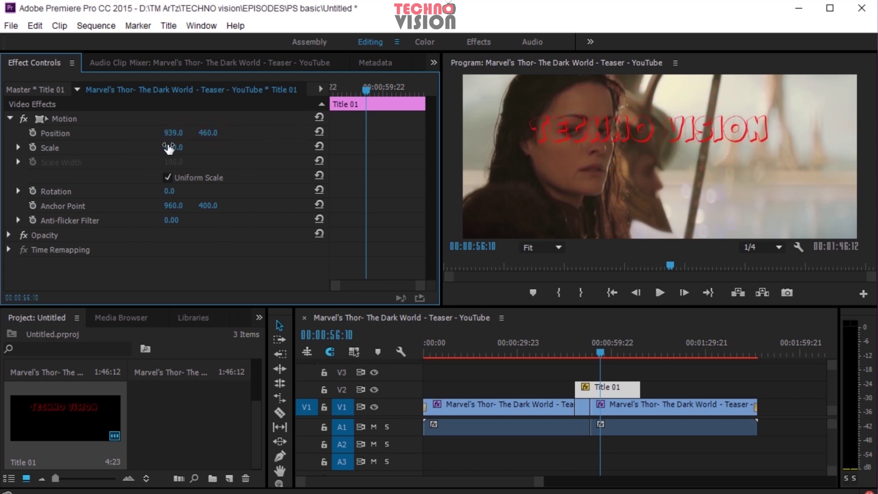
mouse_move(172, 147)
mouse_down()
mouse_move(122, 166)
mouse_move(169, 159)
mouse_up()
drag(165, 195, 188, 192)
key(ctrl+z)
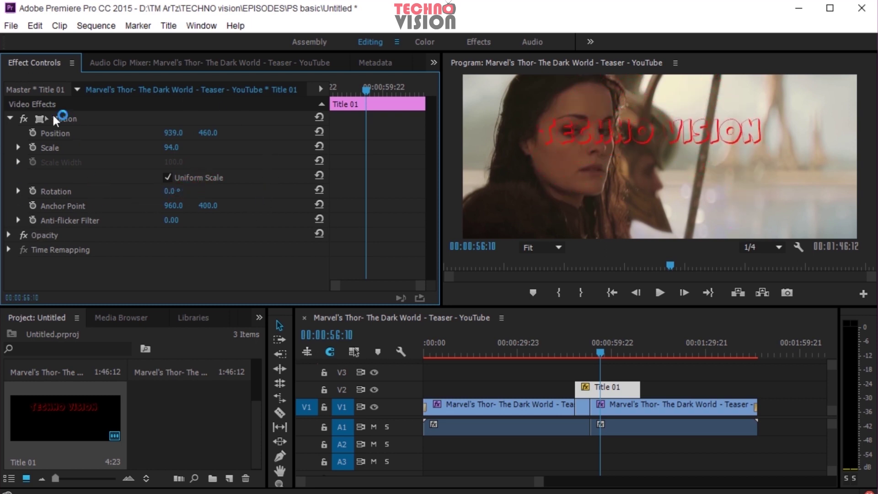
Step: Adjust Title 01's opacity at 00:00:56:10, adding an opacity keyframe there
click(10, 119)
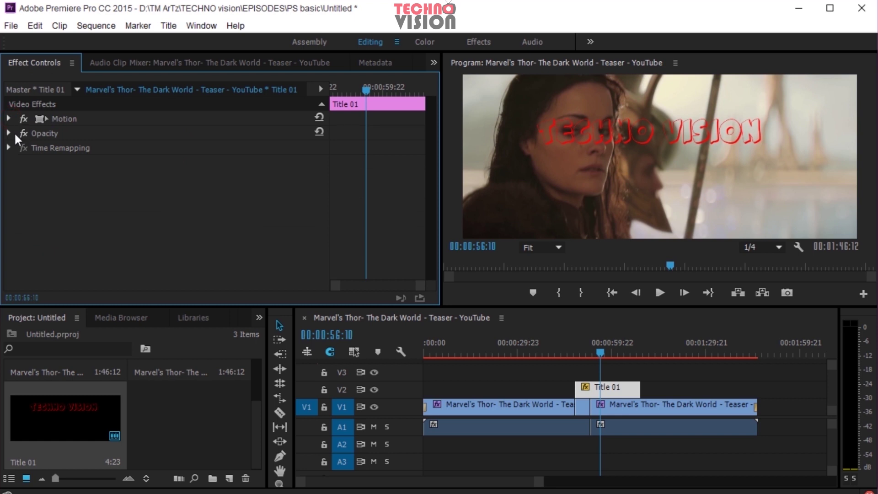
click(9, 133)
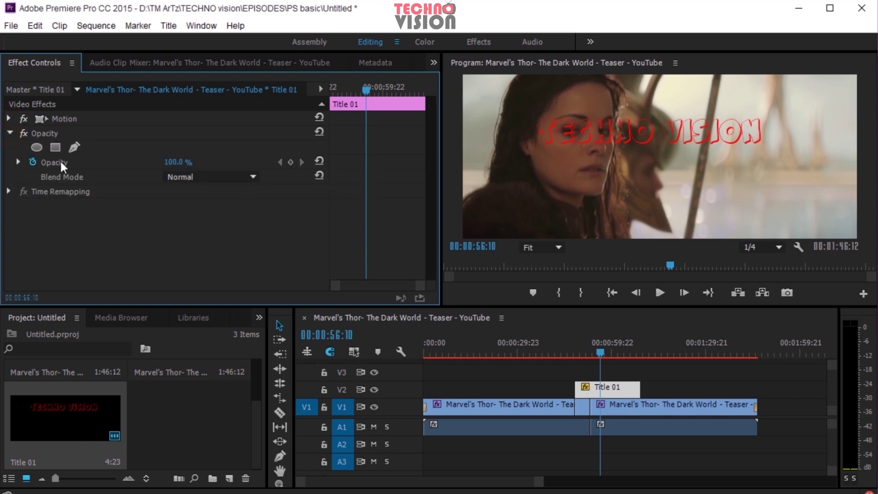
drag(174, 167, 253, 139)
click(10, 133)
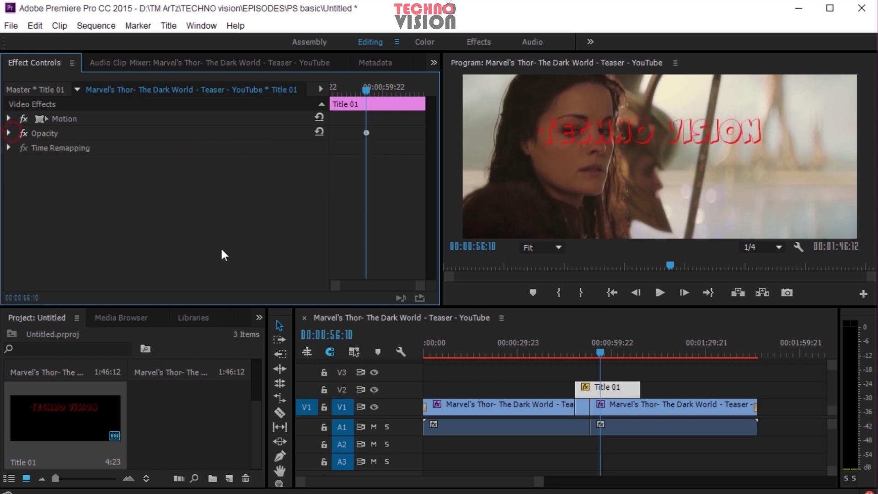
Step: Turn on Position keyframing for Title 01 and set the position at 00:00:56:10 to 708, 460
click(6, 120)
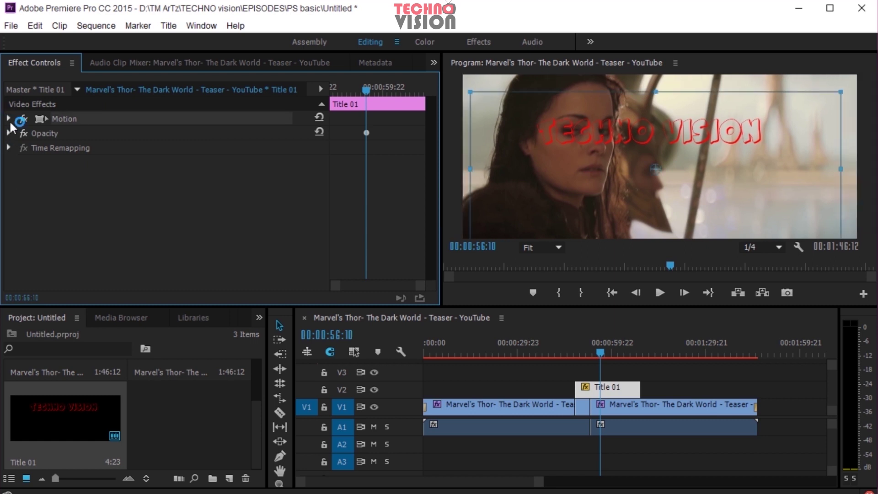
click(9, 119)
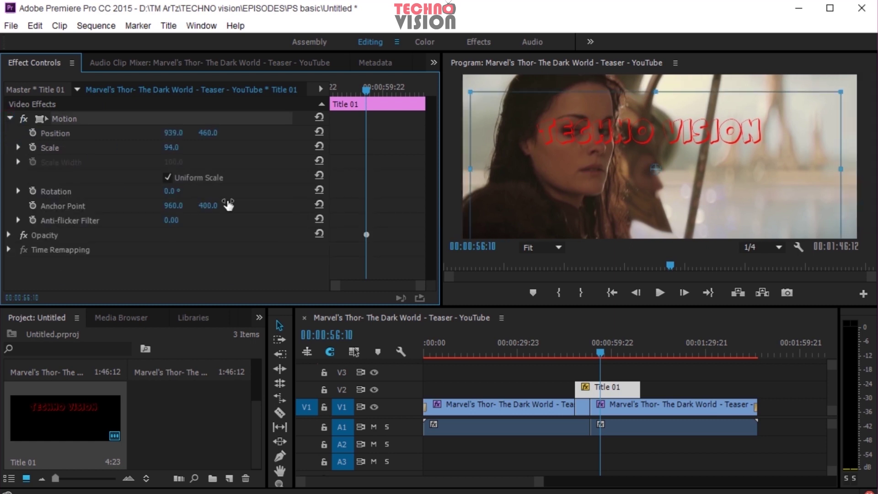
click(33, 133)
drag(169, 133, 9, 155)
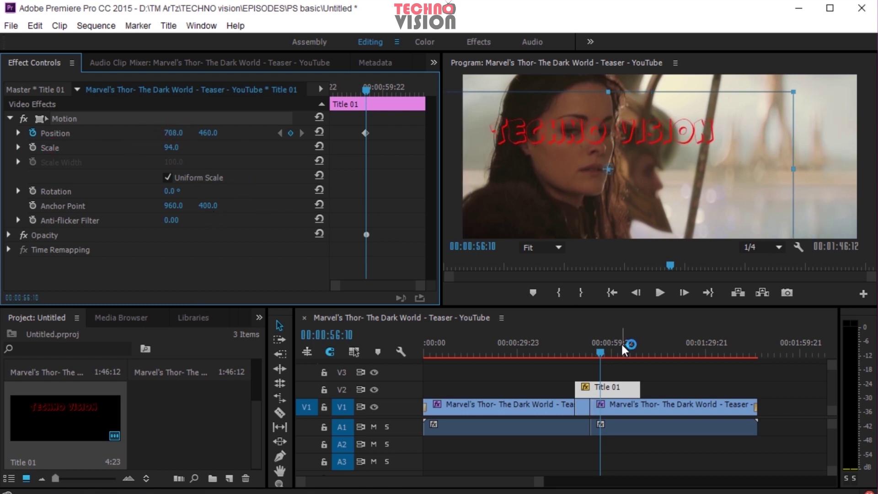
Step: Add a Position keyframe of 947, 460 for Title 01 at 00:01:01:07 and play back the title's movement
drag(601, 350, 616, 349)
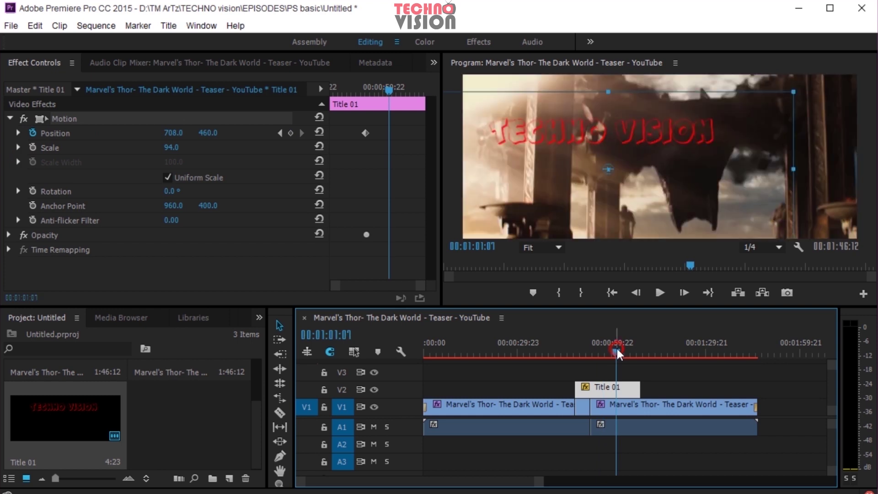
mouse_move(169, 133)
mouse_down()
mouse_move(302, 133)
mouse_move(180, 134)
mouse_up()
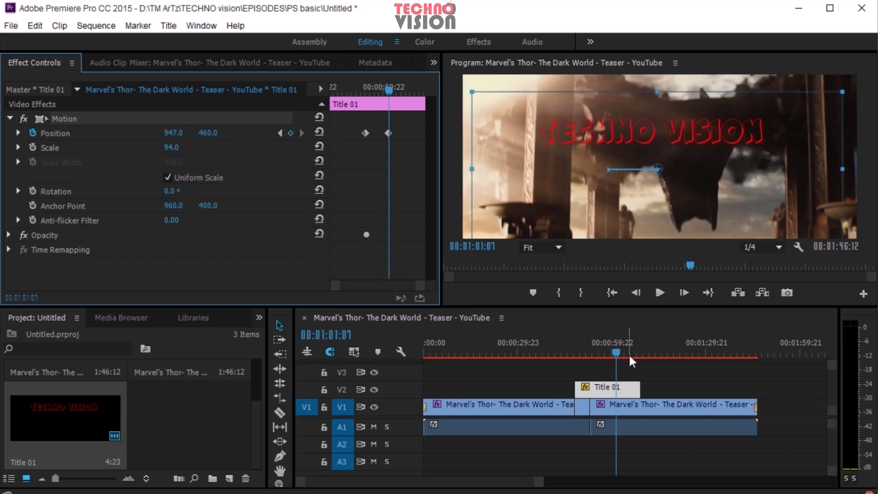
drag(616, 350, 592, 361)
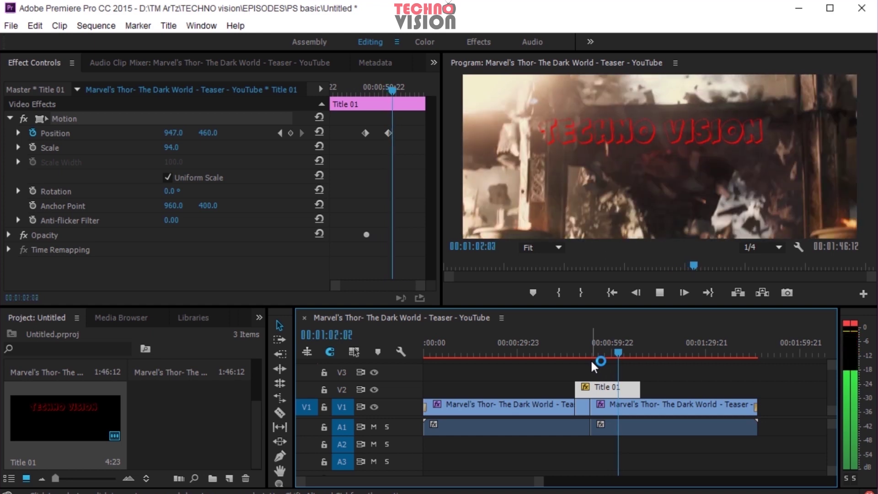
key(space)
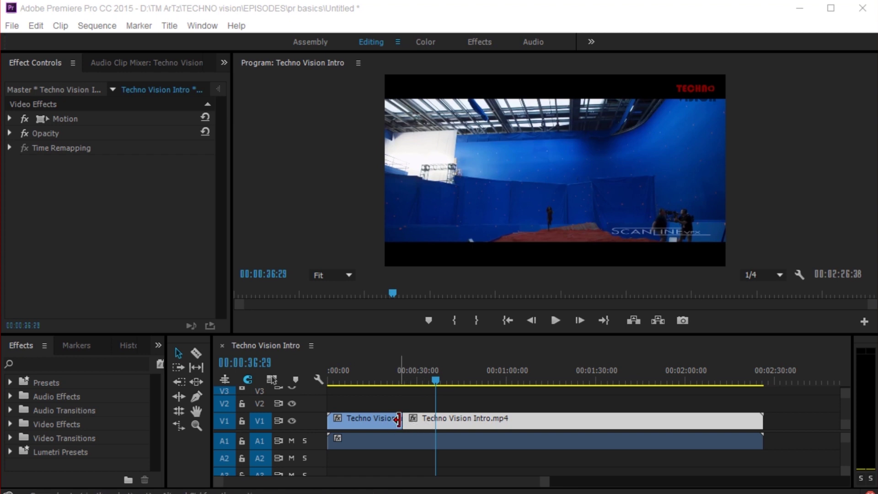
Step: Shrink and move the Film Burns folder window aside, and place its clip 3 on V2 of the Techno Vision Intro sequence
drag(745, 294, 510, 188)
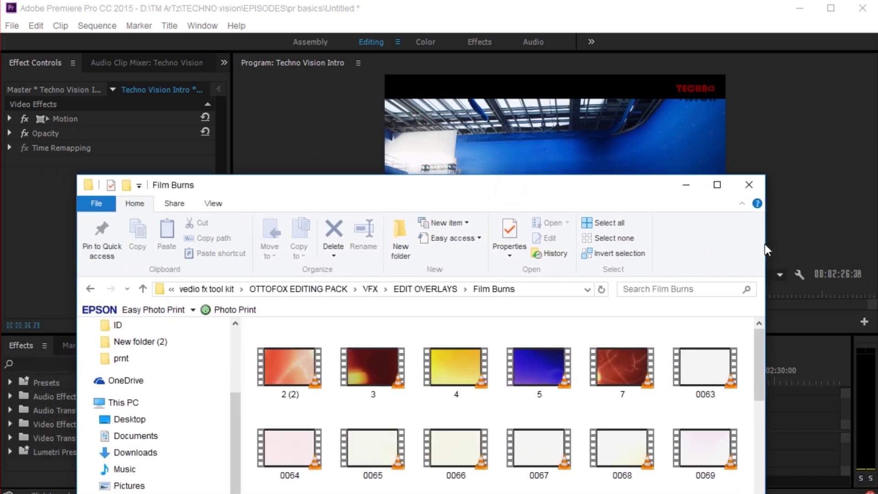
drag(768, 244, 439, 247)
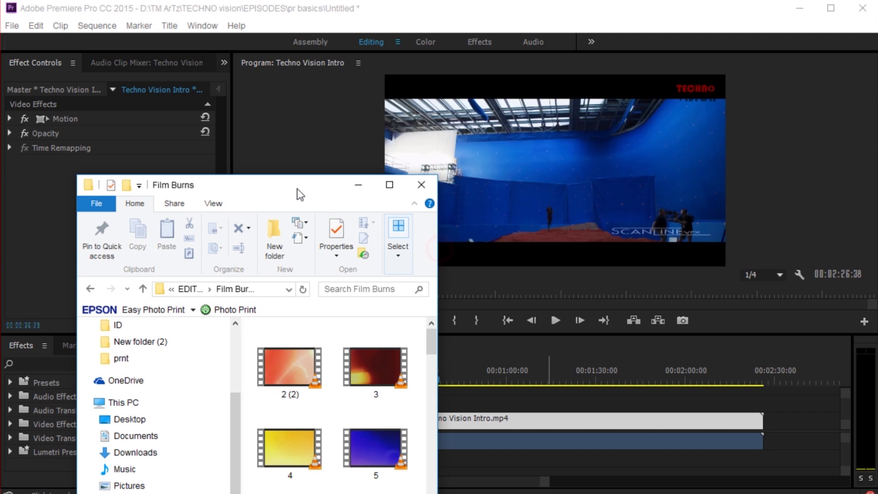
drag(298, 193, 755, 141)
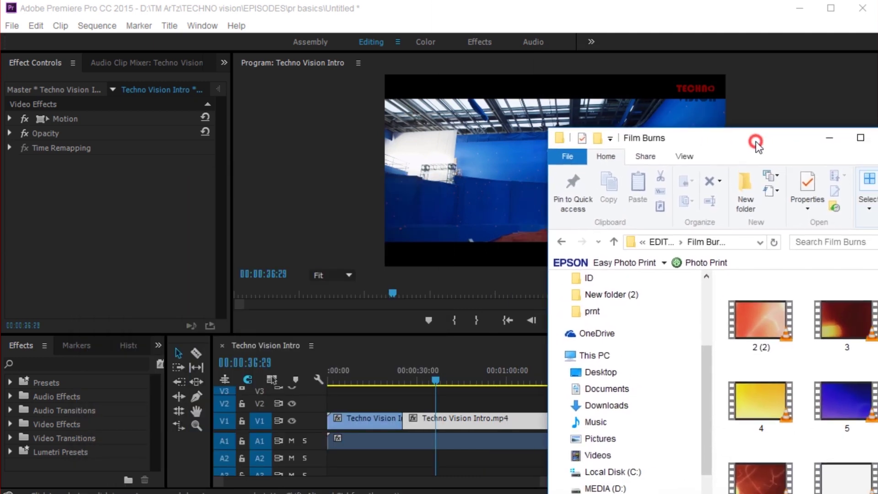
drag(841, 328, 428, 403)
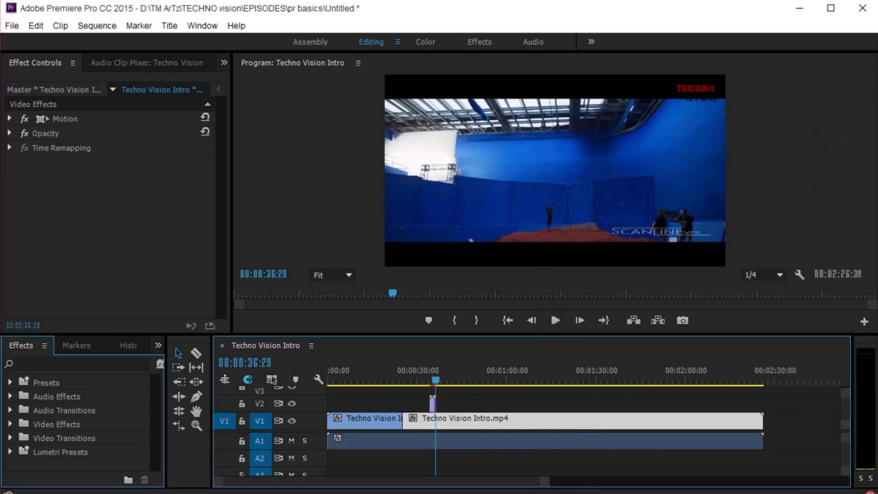
Step: Move the 3.wmv film burn on V2 so it spans the cut between the two V1 segments
drag(544, 480, 464, 478)
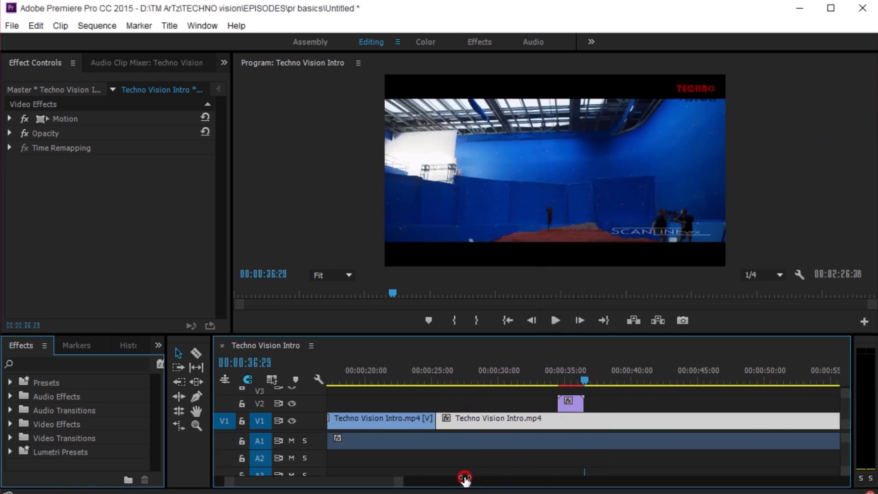
click(577, 404)
drag(578, 404, 442, 407)
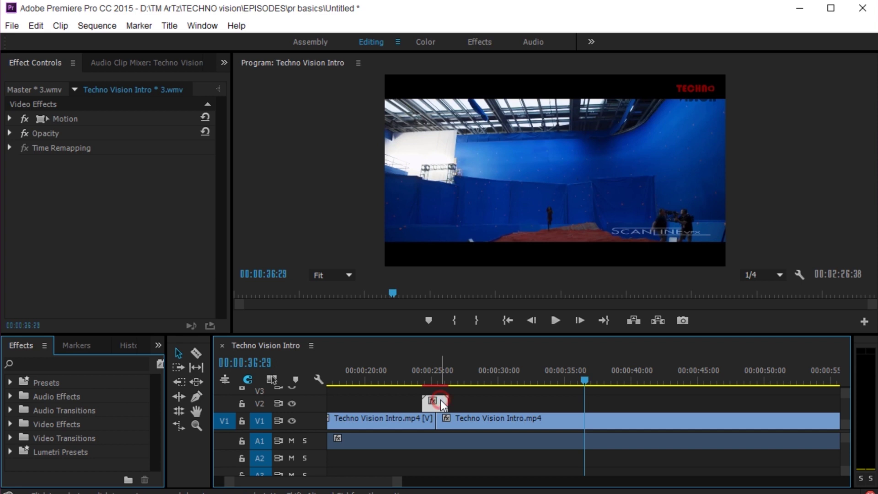
Step: Park the playhead on the film burn clip at 00:00:25:01 and scale the clip to the frame size
click(436, 384)
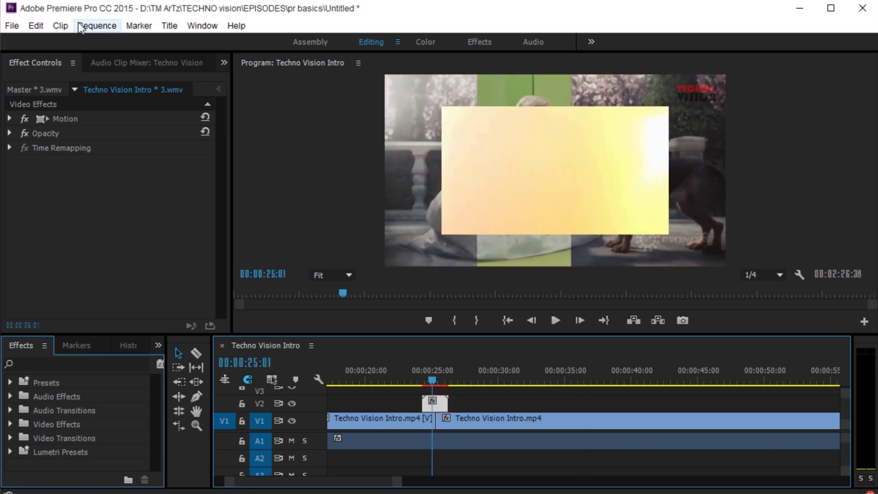
click(60, 26)
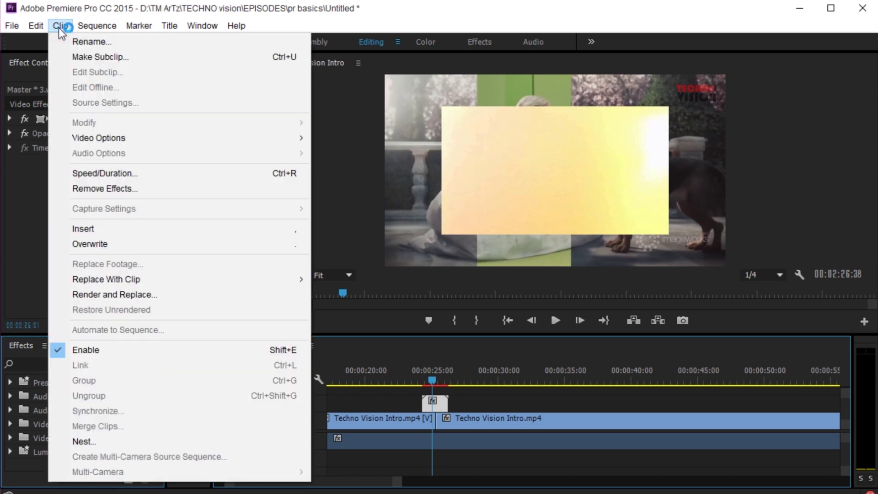
mouse_move(125, 138)
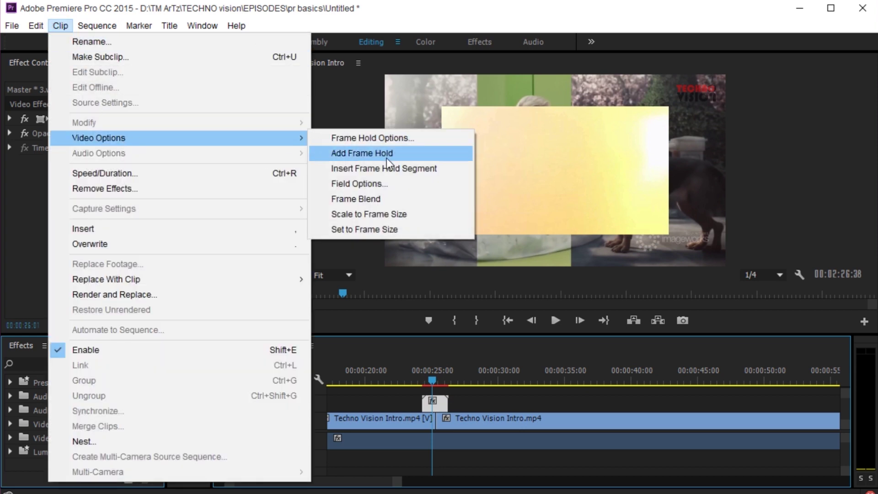
click(376, 216)
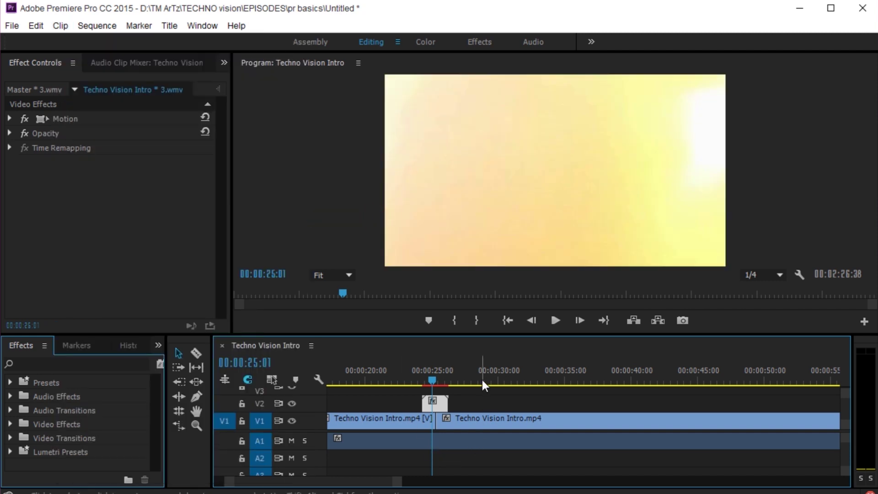
Step: Try the Color Burn and Lighten blend modes on 3.wmv, settle on Screen at 100% opacity, and scrub through the overlay
click(9, 134)
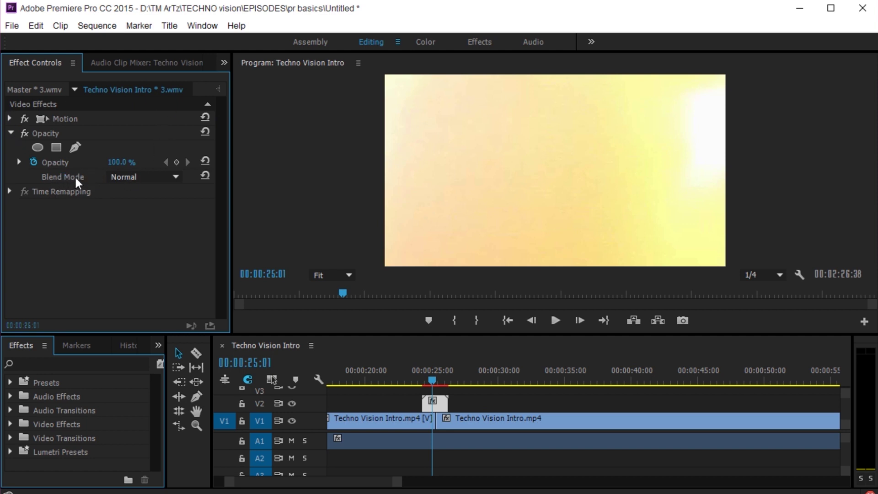
mouse_move(117, 169)
mouse_down()
mouse_move(25, 175)
mouse_move(124, 151)
mouse_move(124, 160)
mouse_up()
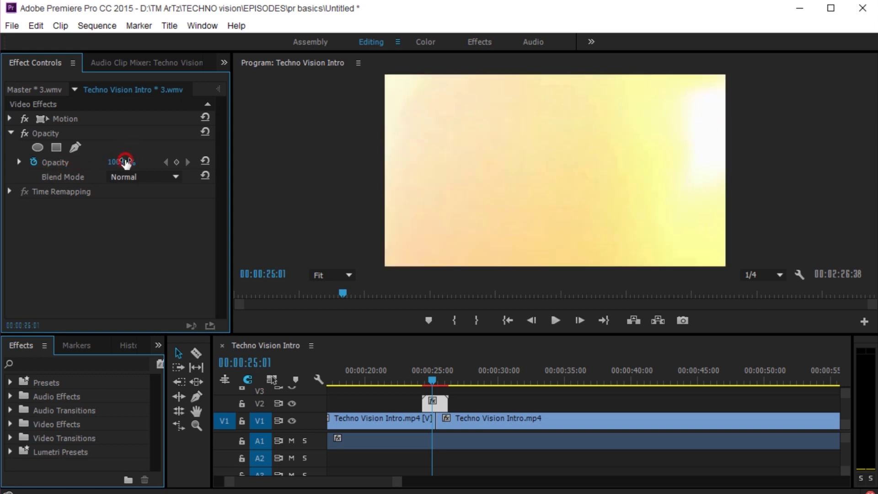
click(155, 177)
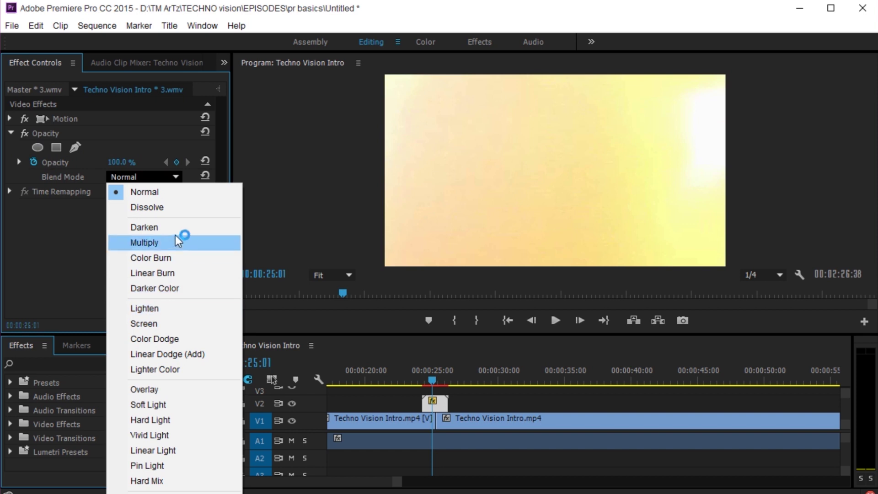
click(166, 258)
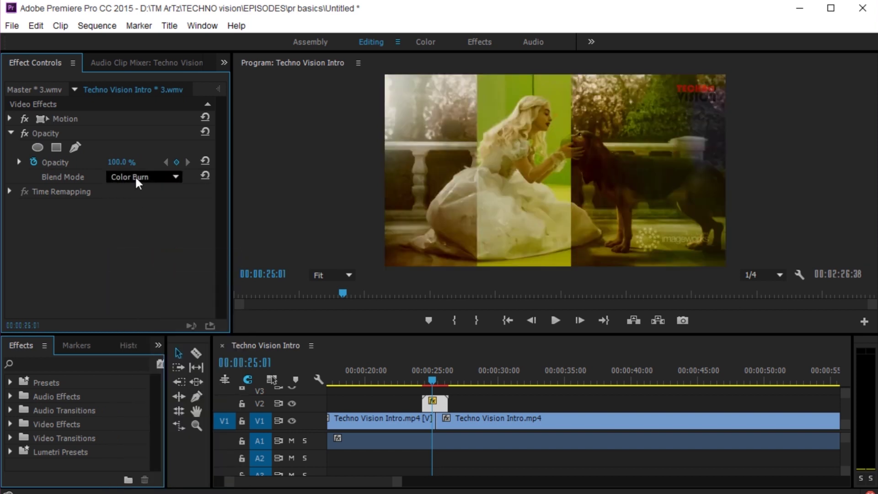
scroll(136, 175, down, 1)
scroll(139, 178, down, 4)
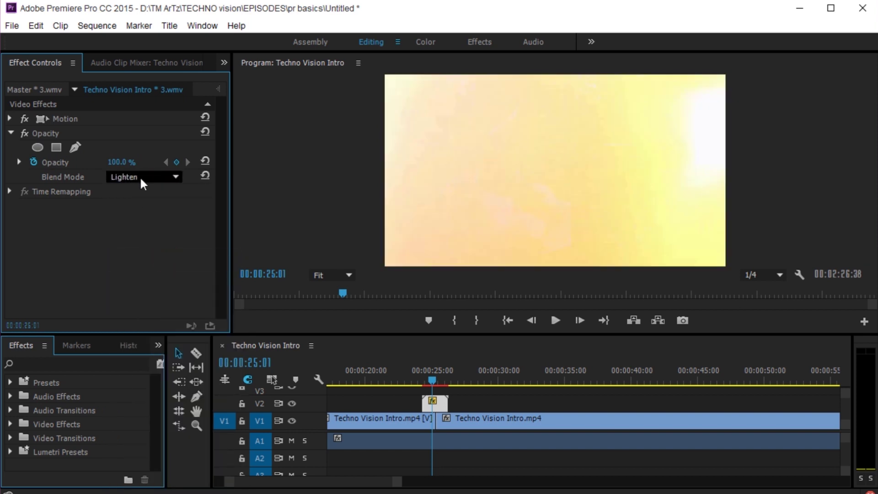
scroll(142, 177, up, 1)
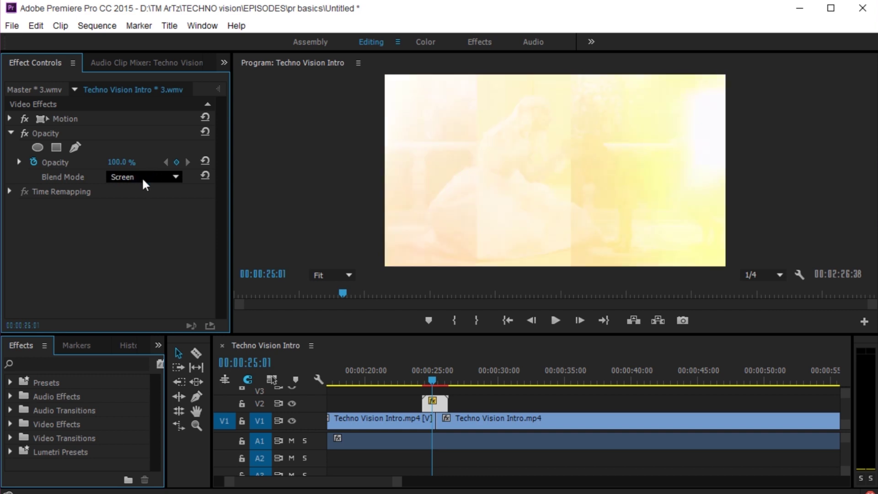
mouse_move(430, 378)
mouse_down()
mouse_move(416, 381)
mouse_move(448, 380)
mouse_move(418, 384)
mouse_up()
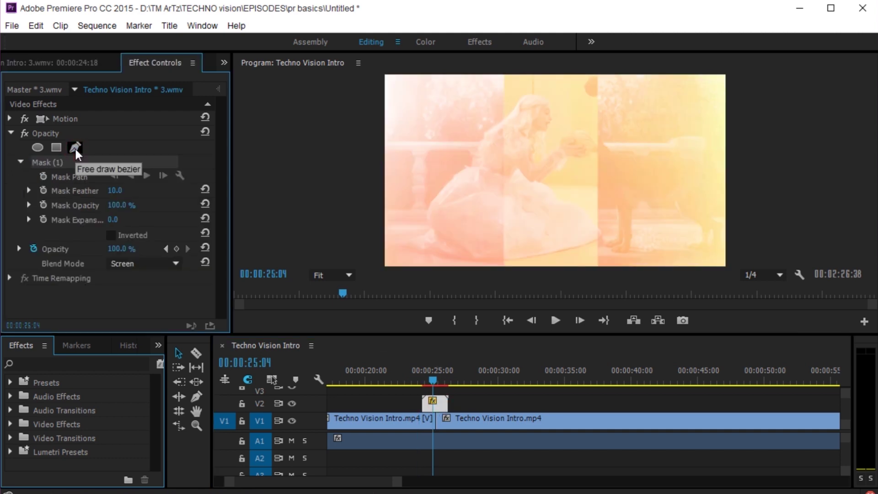
Step: Draw a closed triangular free-draw opacity mask over the seated woman on 3.wmv and curve its corner at her lap
click(534, 180)
click(465, 202)
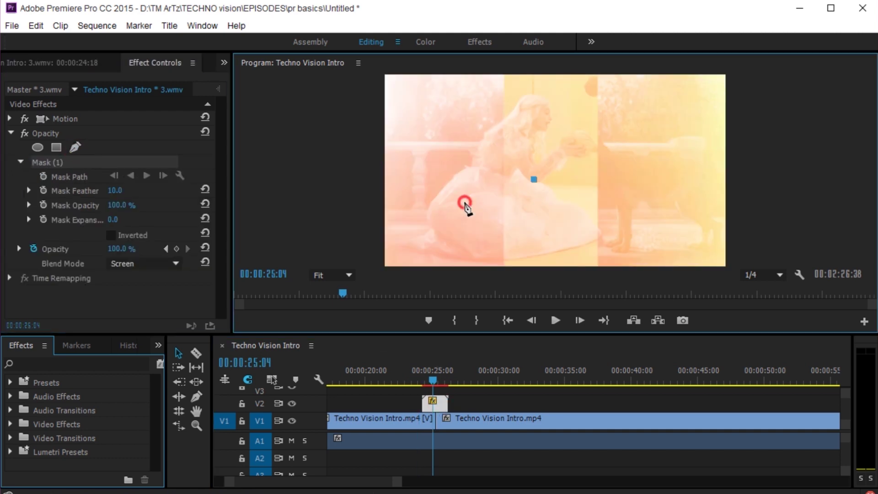
click(520, 107)
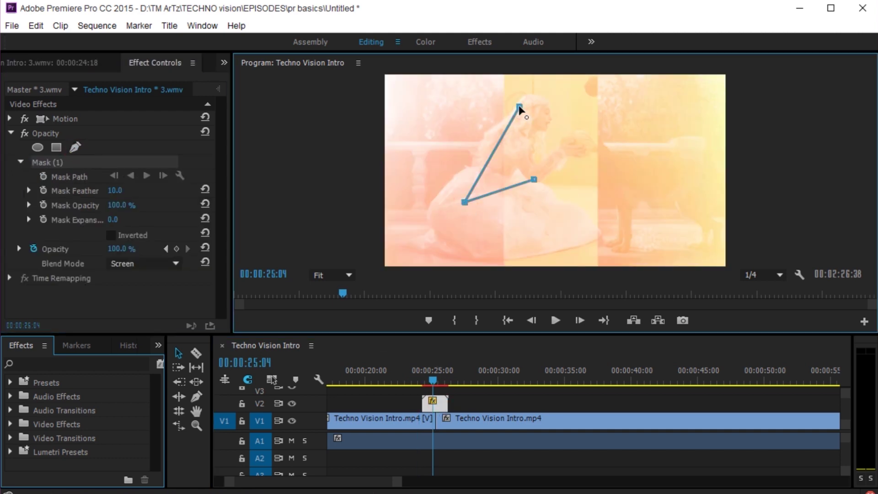
click(533, 180)
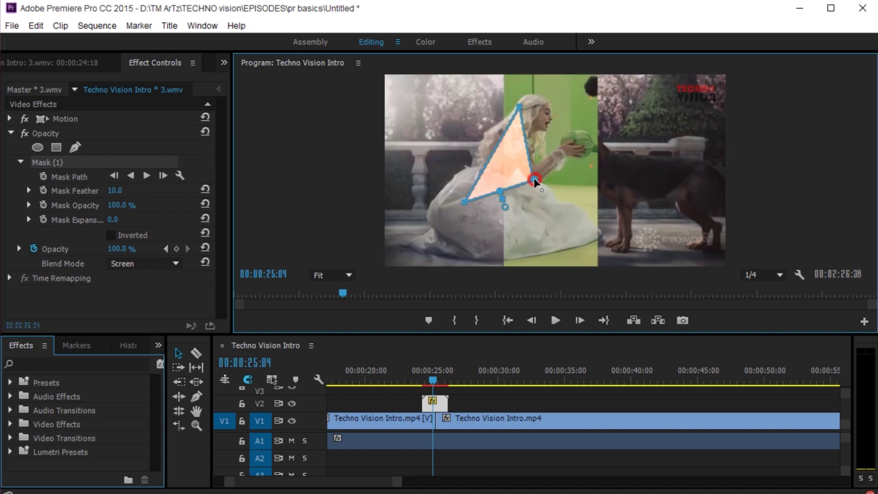
drag(534, 178, 594, 196)
drag(532, 213, 533, 214)
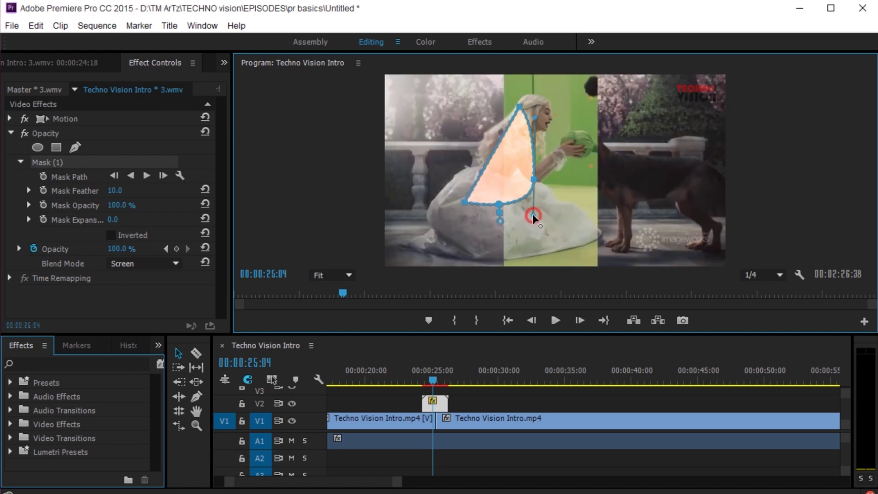
Step: Set Mask (1)'s feather to 173 and its expansion to 83, keeping mask opacity at 100%, and collapse the mask's settings
drag(114, 191, 198, 184)
click(120, 206)
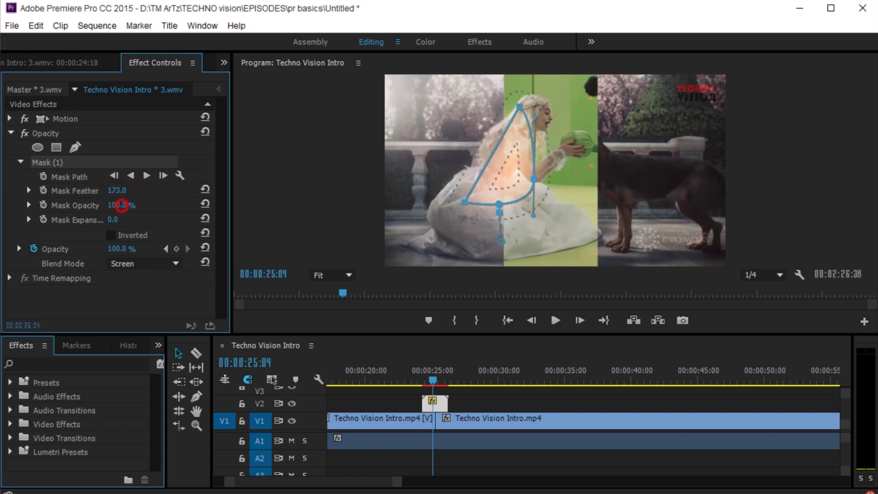
click(291, 183)
mouse_move(115, 220)
mouse_down()
mouse_move(157, 215)
mouse_move(122, 228)
mouse_move(263, 212)
mouse_move(173, 233)
mouse_move(126, 220)
mouse_up()
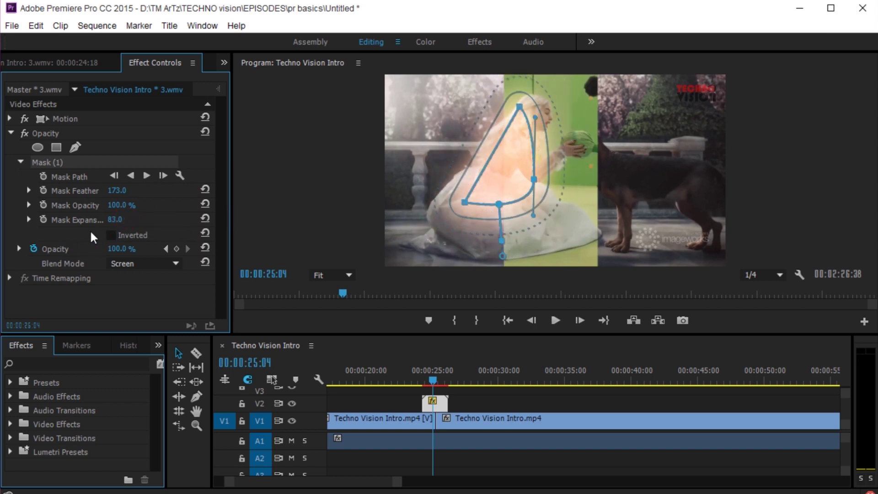
click(20, 161)
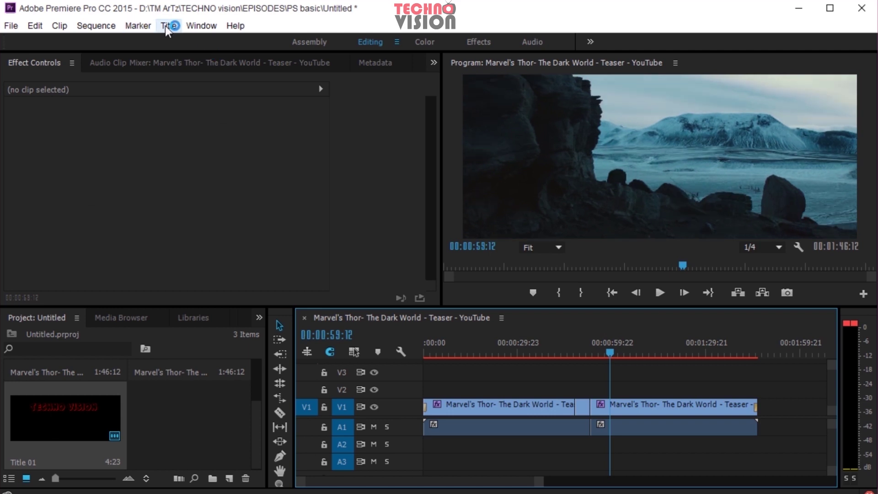
Step: Review the sequence settings, including the editing mode and video display format options, and close them without changes
click(99, 29)
click(134, 44)
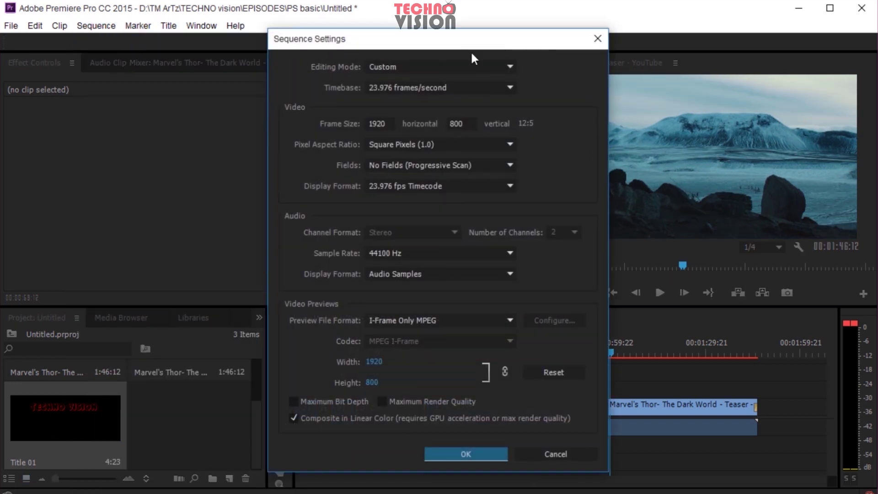
click(416, 64)
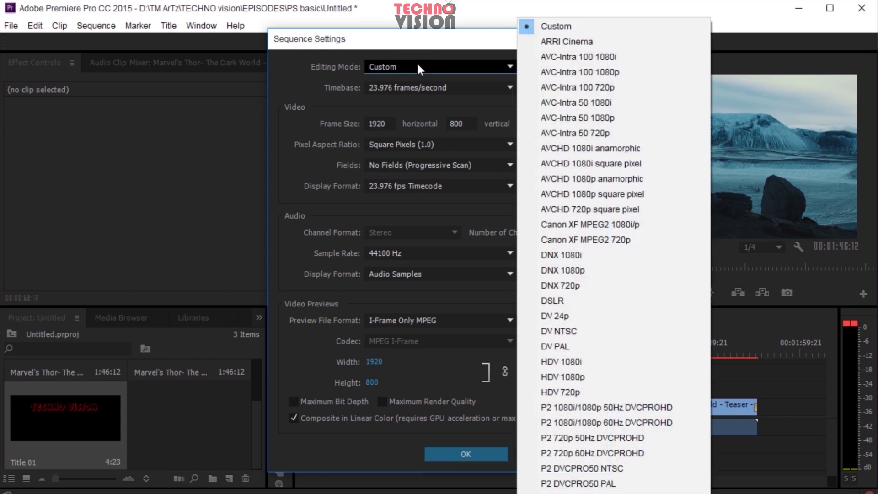
click(597, 290)
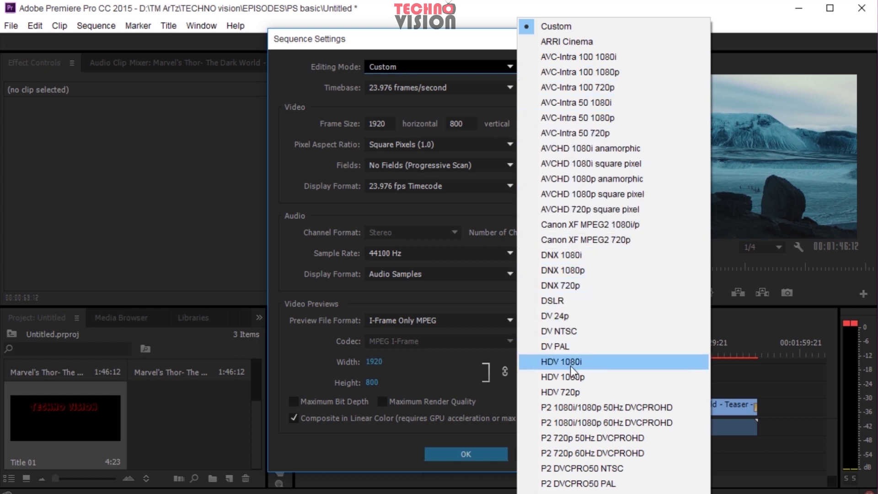
click(446, 59)
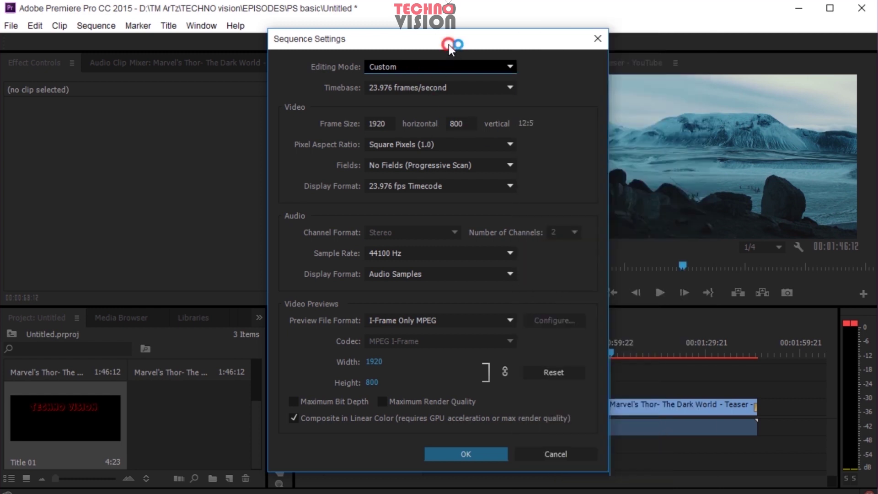
click(428, 187)
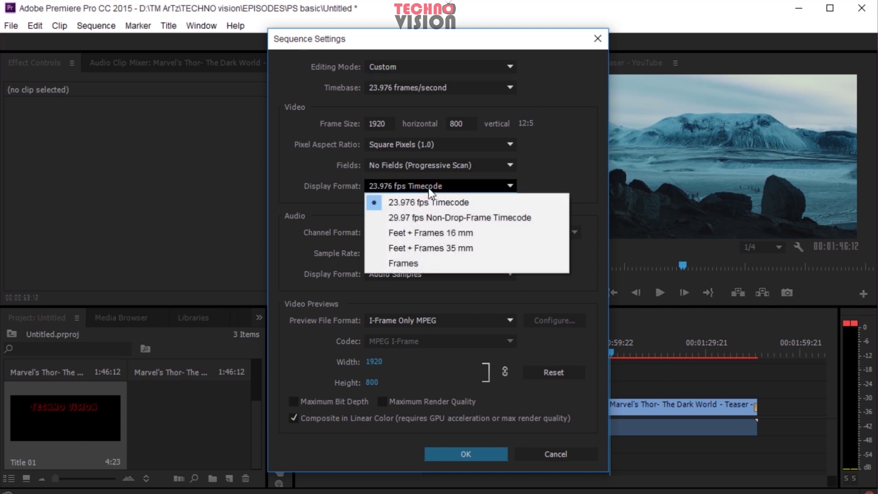
click(428, 187)
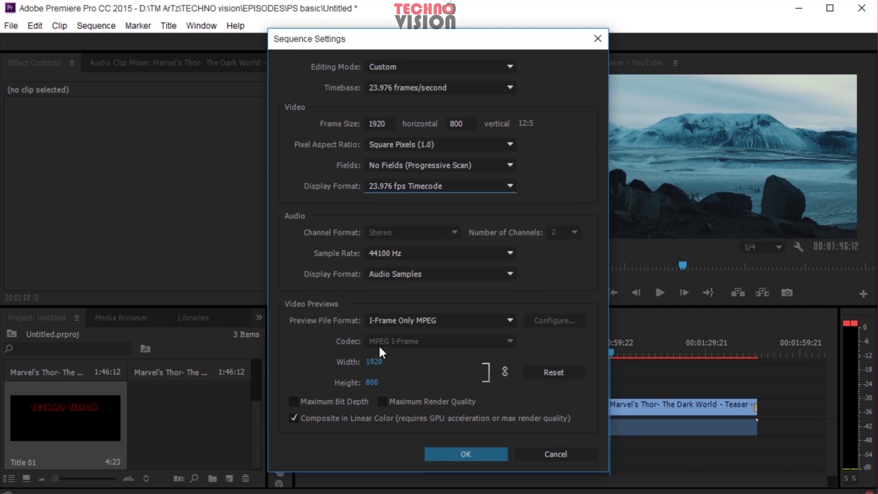
click(561, 454)
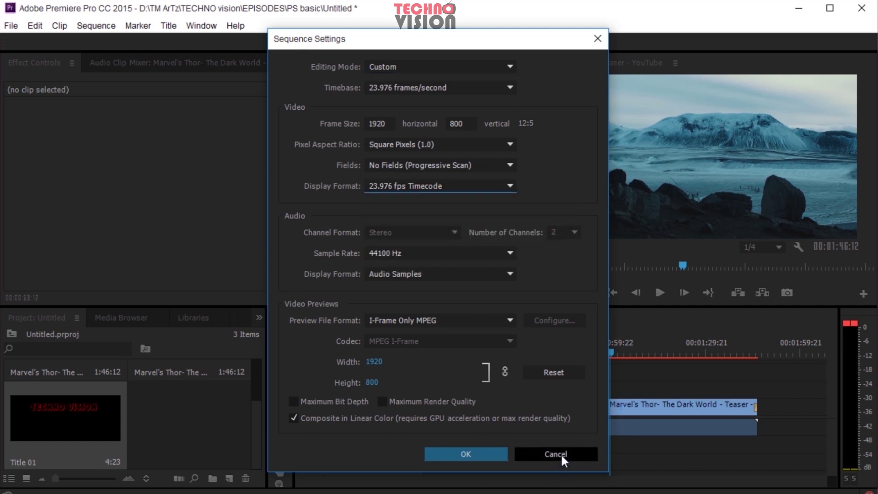
click(53, 29)
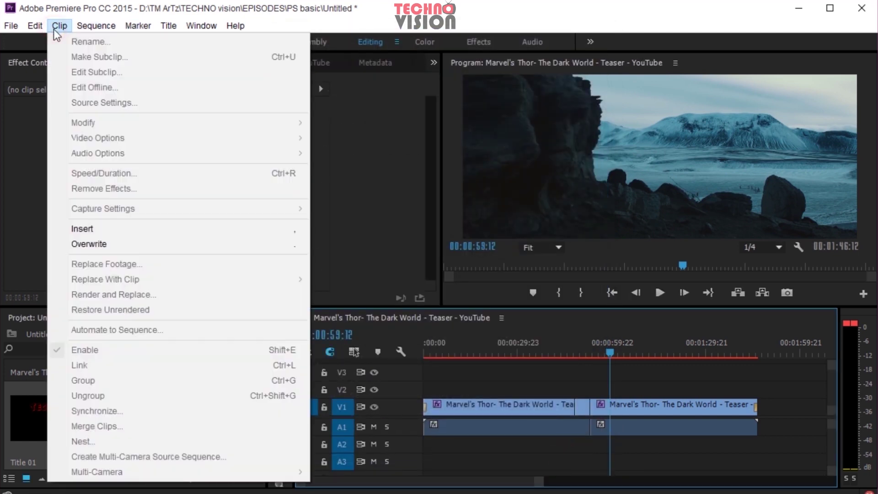
click(287, 142)
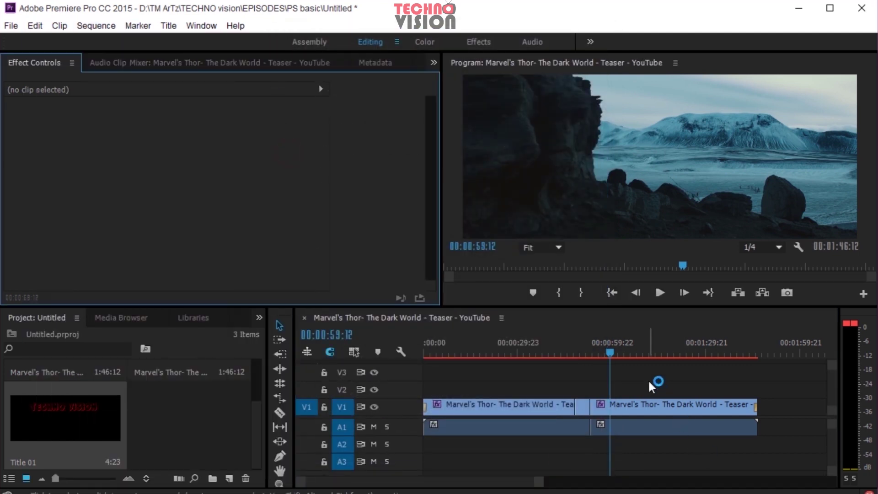
click(614, 406)
click(54, 29)
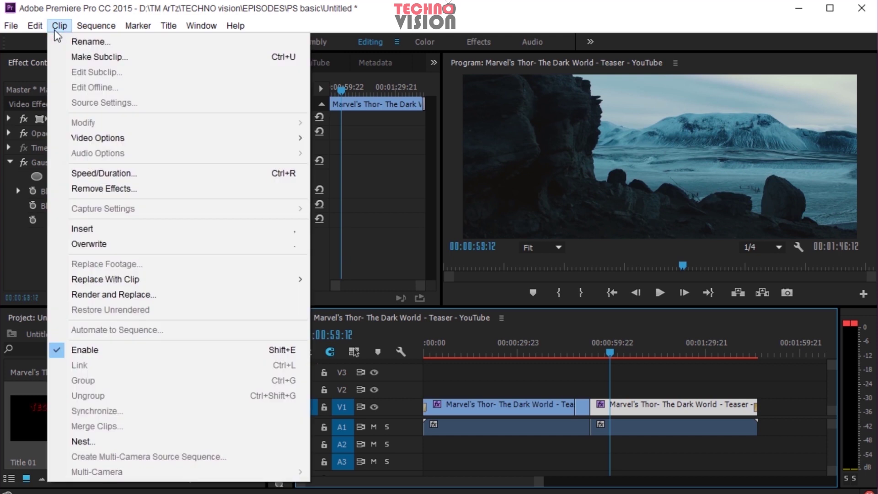
key(Escape)
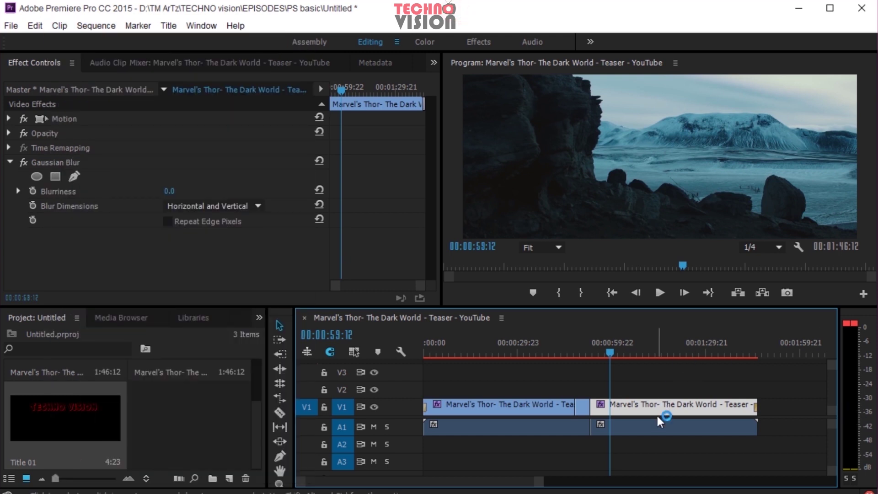
Step: Reverse the playback of the last video clip on V1 at 100% speed
right_click(636, 404)
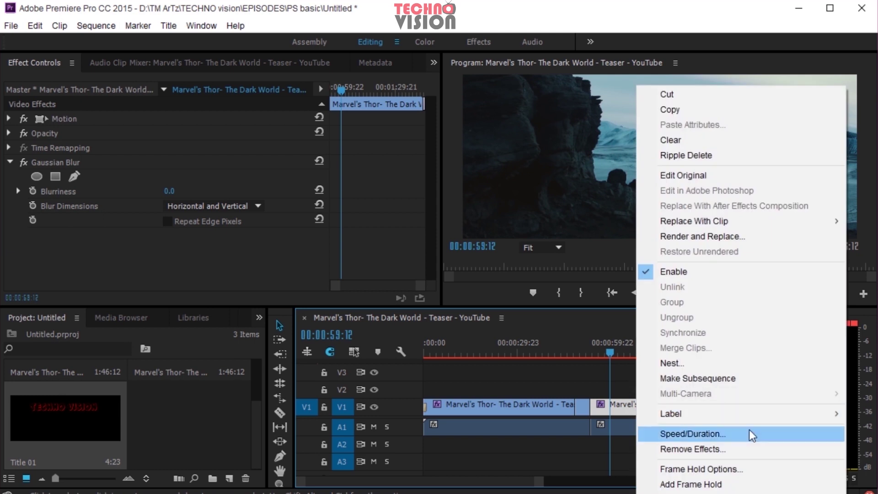
click(665, 435)
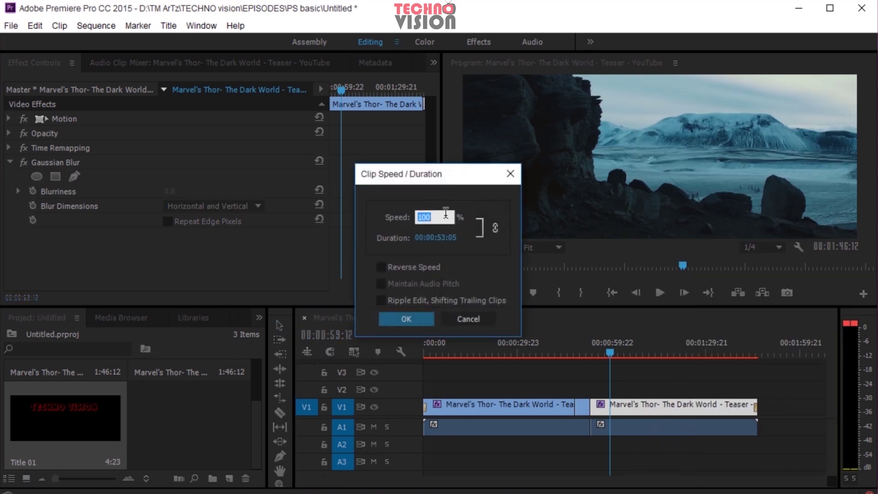
drag(441, 220, 420, 225)
click(385, 233)
click(383, 268)
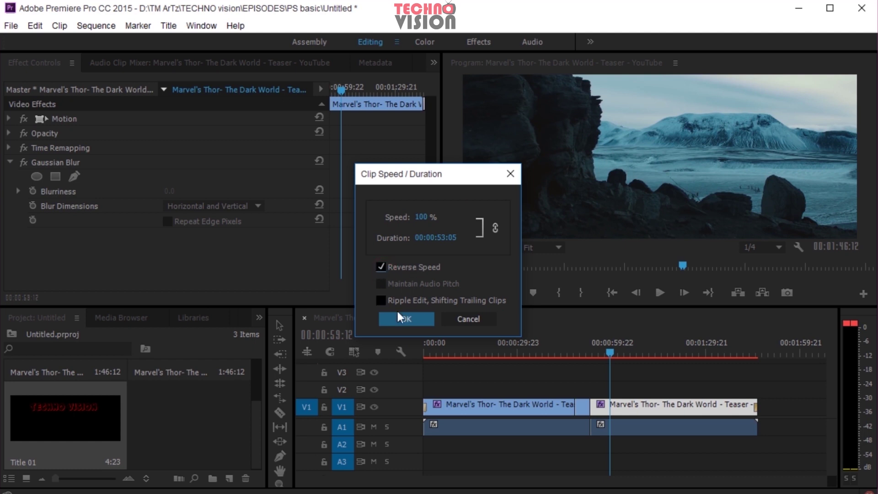
click(418, 314)
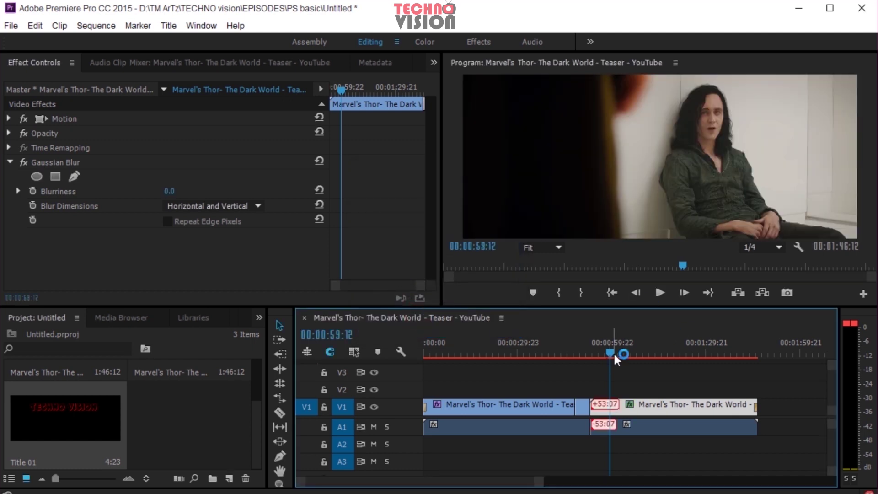
Step: Play back part of the reversed clip, undo the reversal, and park the playhead at 00:01:15:09
click(613, 350)
drag(613, 349, 698, 355)
key(space)
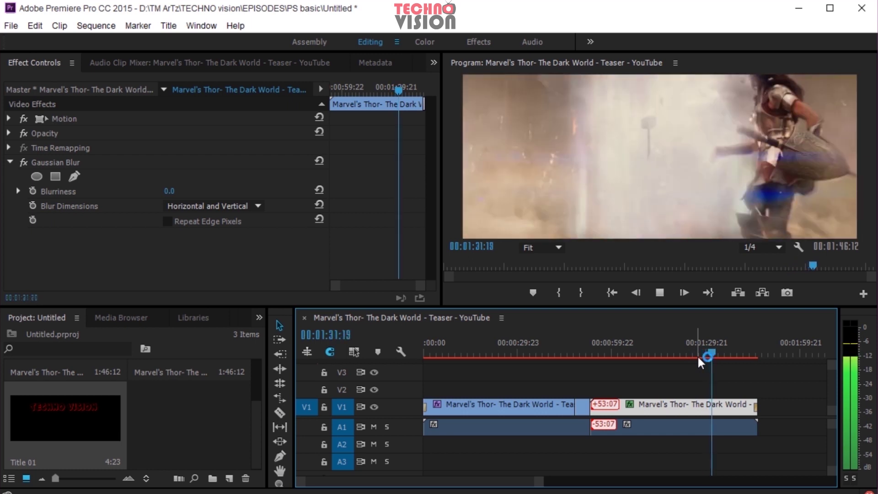
drag(698, 355, 663, 358)
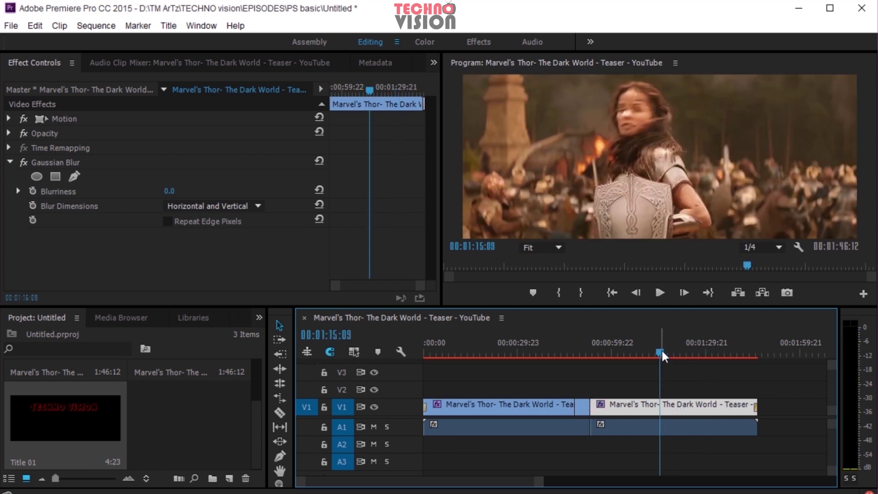
Step: Check the playback resolution options for the Program monitor
click(768, 247)
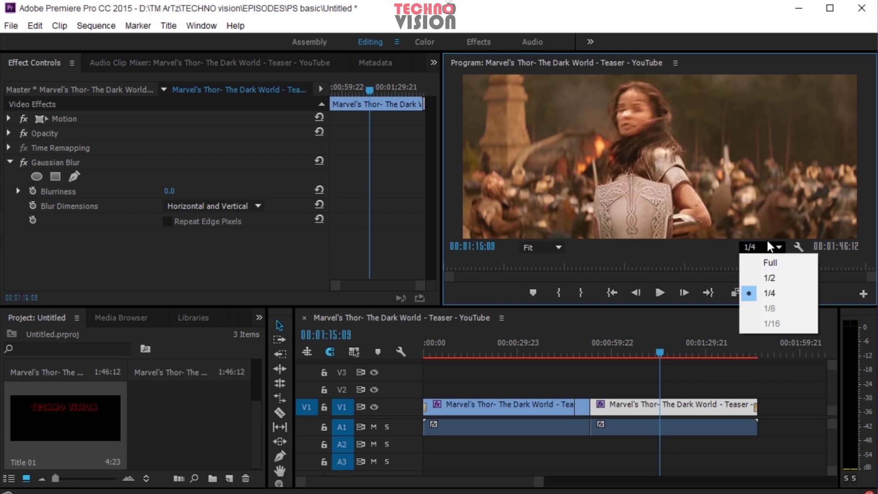
click(772, 249)
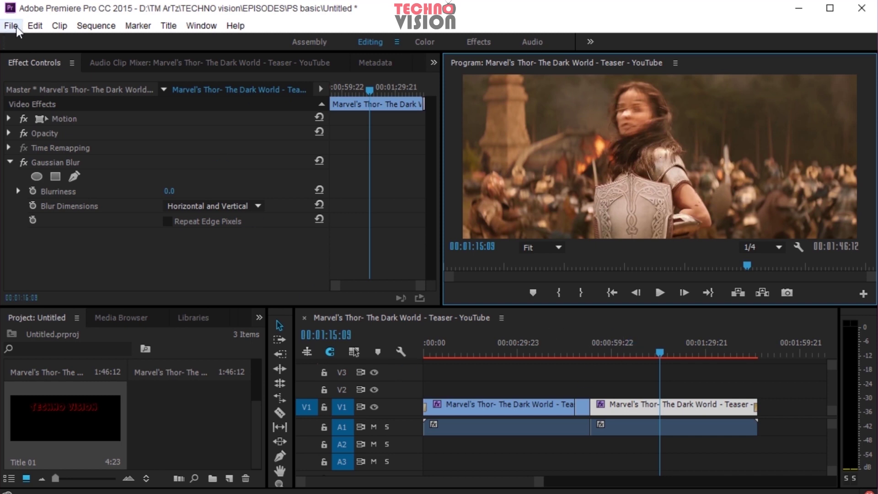
click(31, 26)
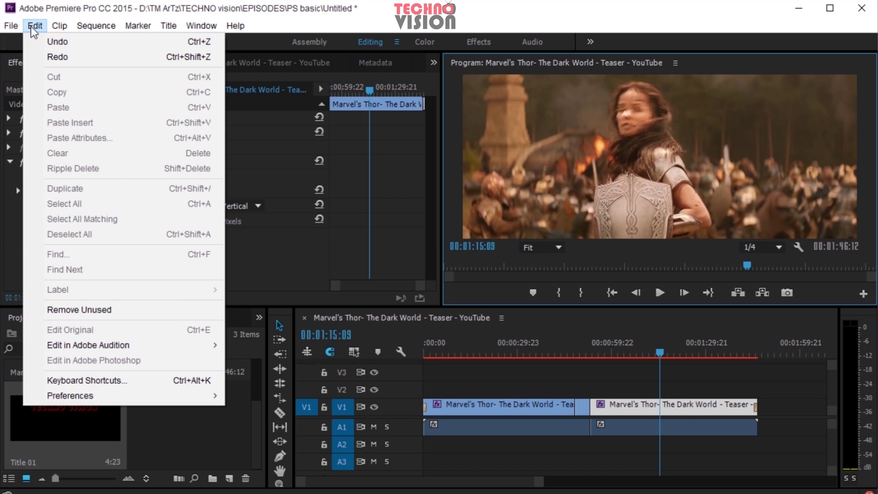
click(31, 26)
click(62, 27)
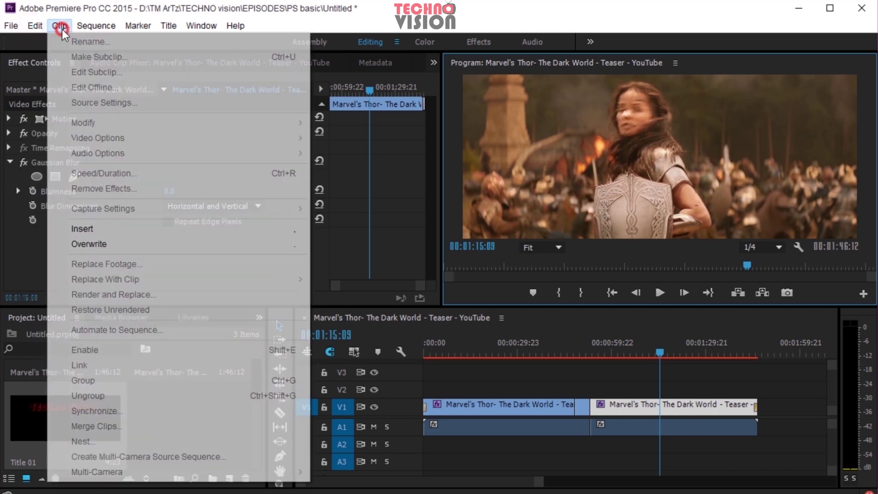
click(25, 26)
click(15, 25)
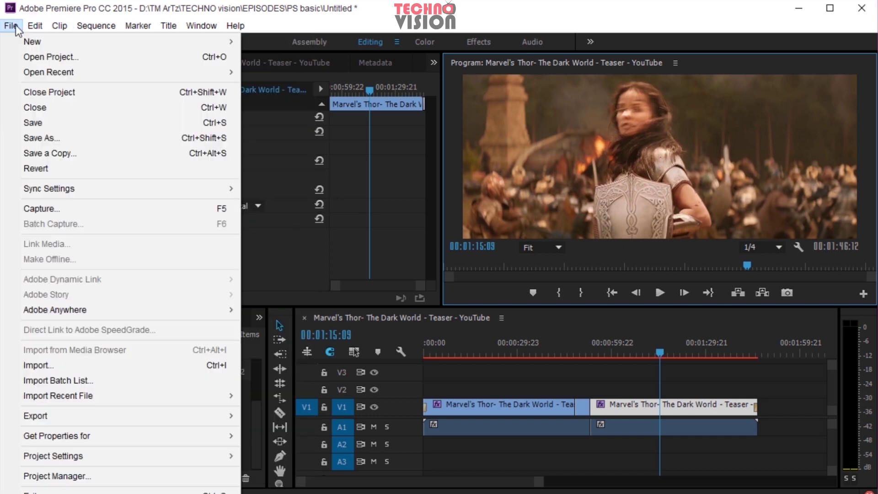
click(398, 13)
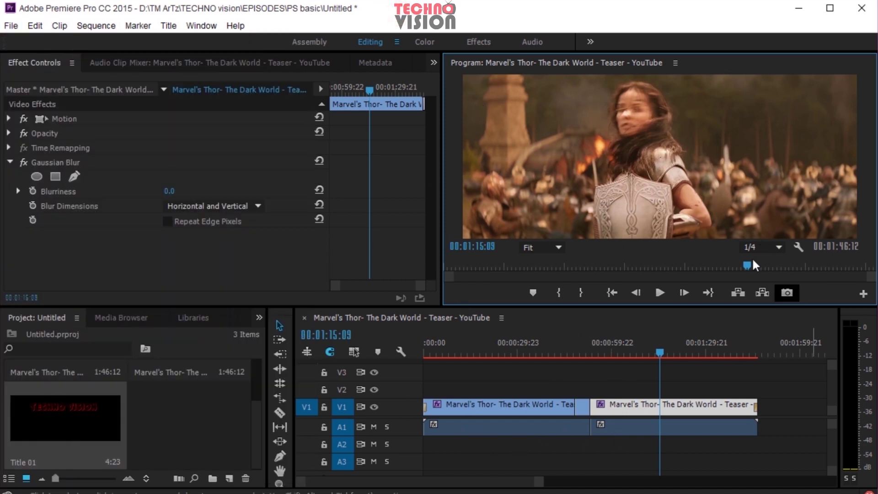
Step: Open the media export settings for the sequence, and shrink and reposition the dialog so it fits on screen
click(11, 27)
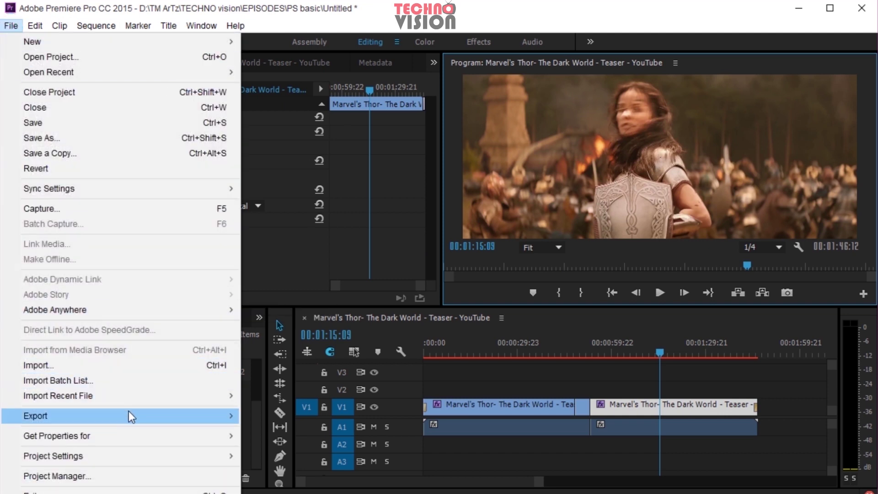
mouse_move(128, 413)
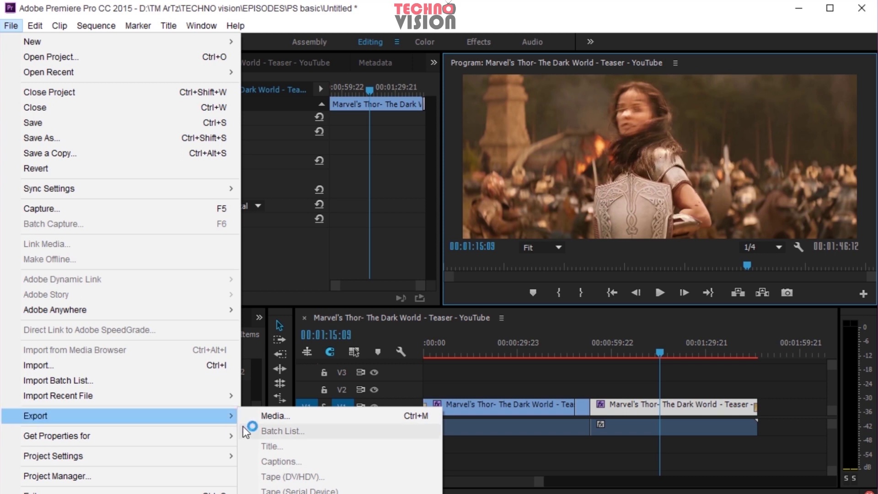
click(274, 416)
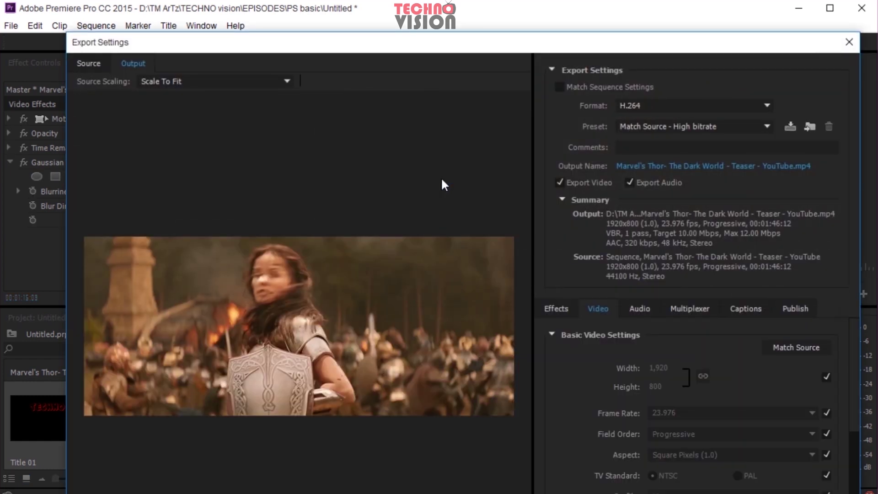
drag(506, 47, 509, 14)
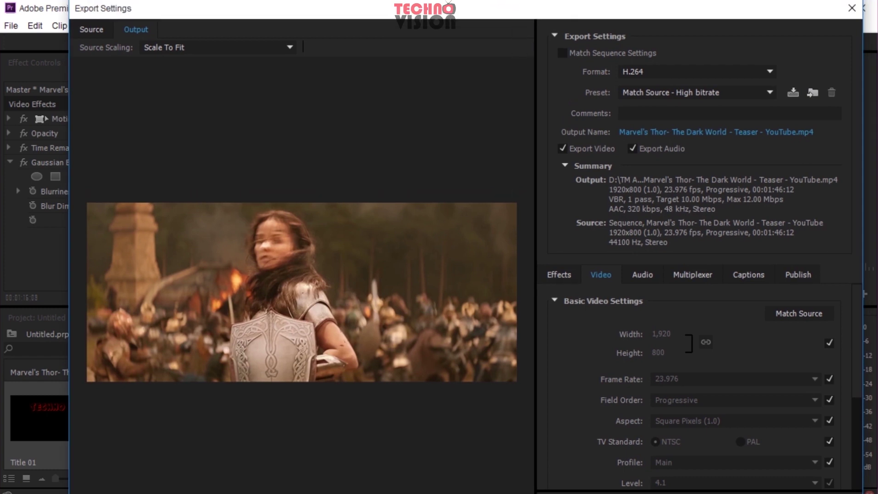
drag(564, 457, 563, 421)
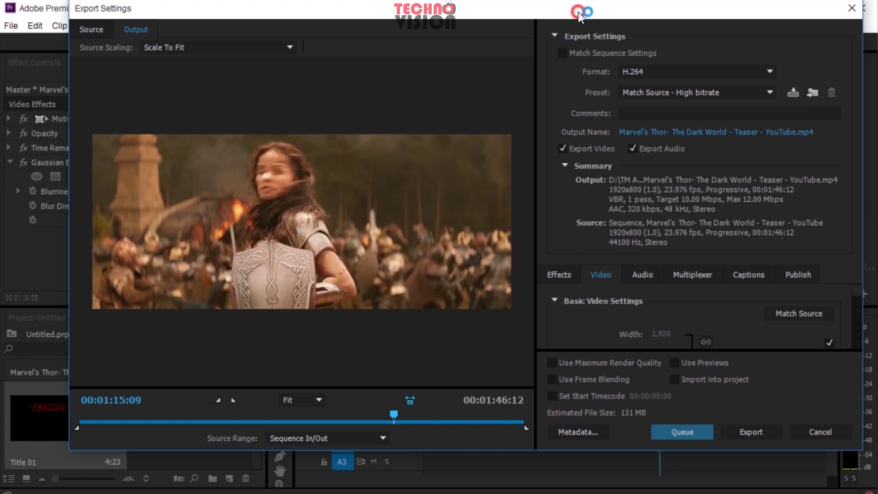
drag(578, 12, 542, 18)
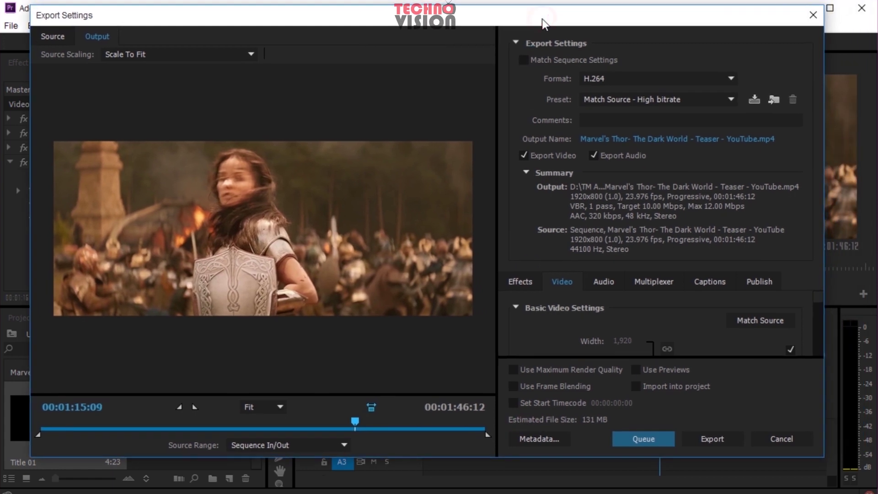
Step: Choose H.264 as the export format with the Match Source - High bitrate preset, and review the output file name and folder
click(726, 77)
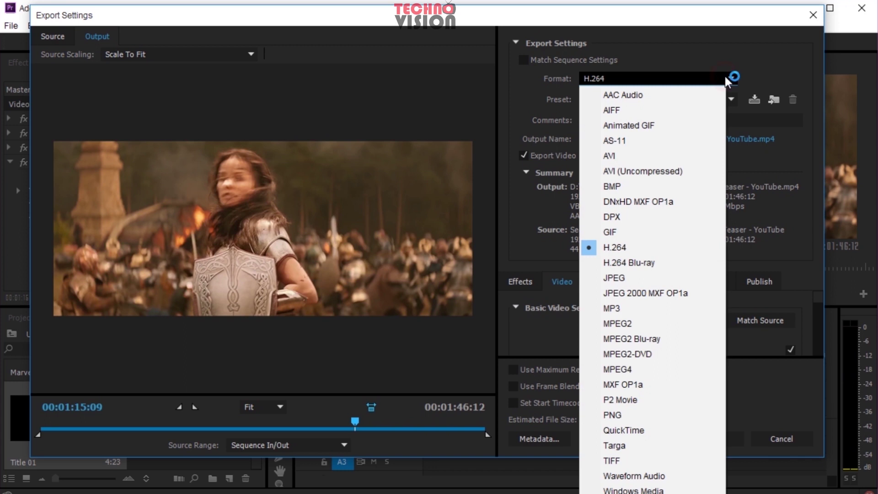
click(614, 249)
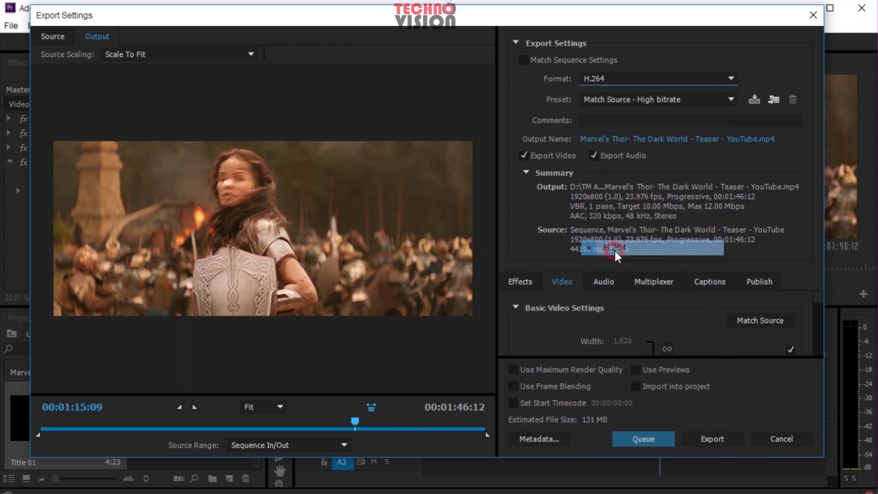
click(692, 100)
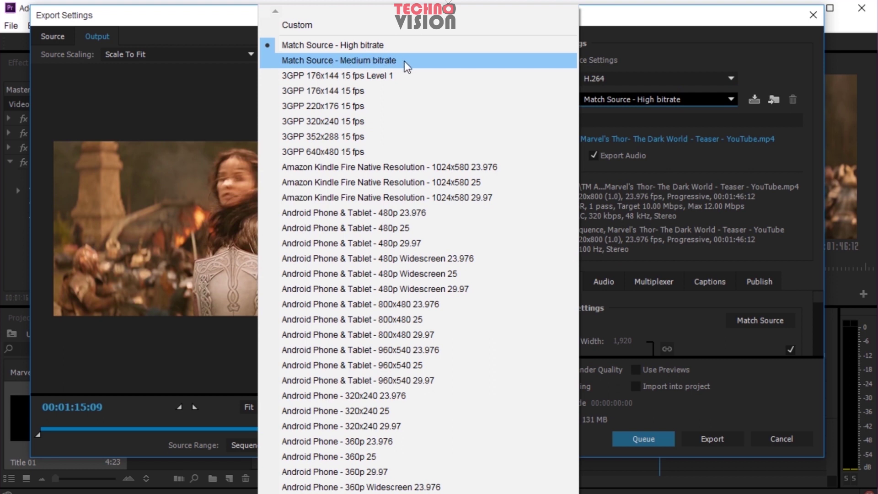
click(633, 19)
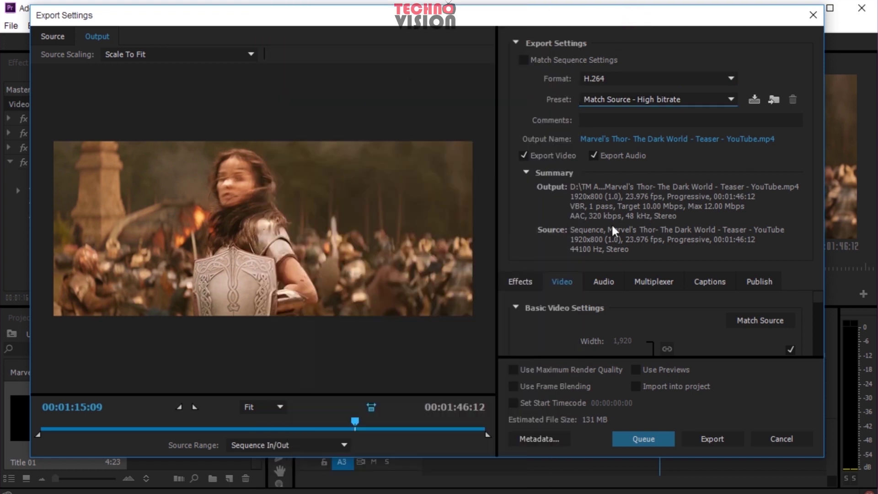
click(676, 140)
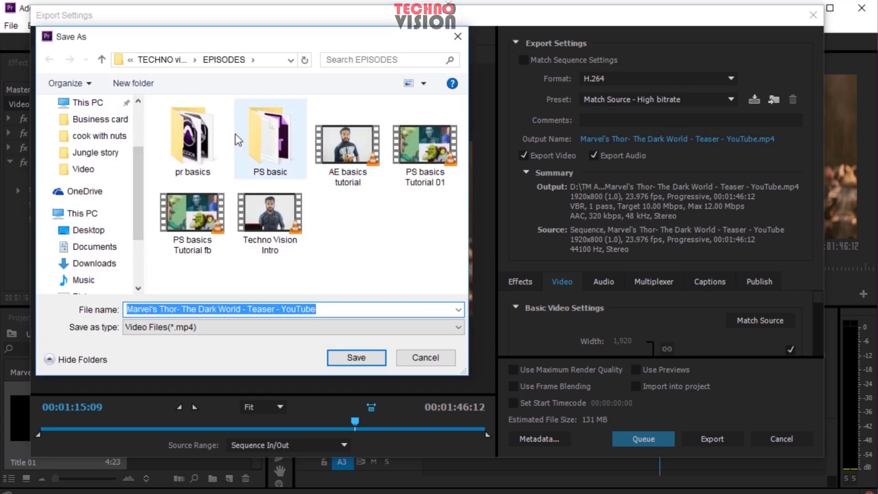
click(458, 37)
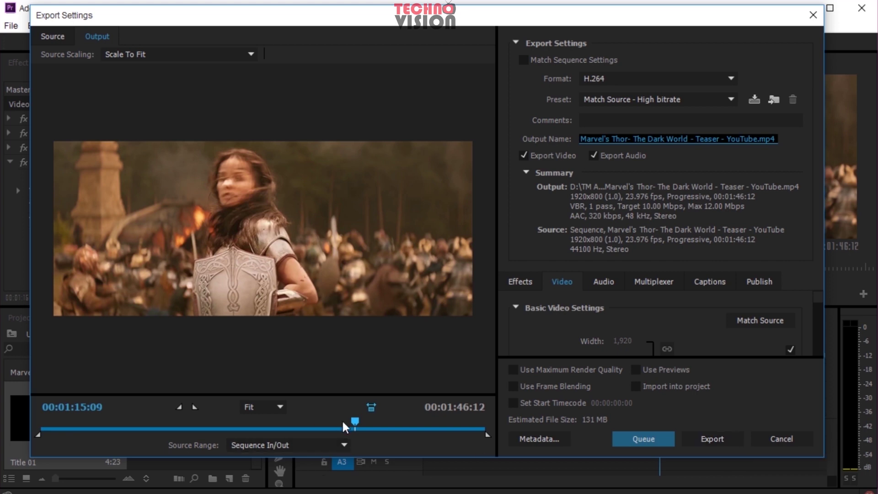
Step: Scrub through the export preview and trim the export range from both ends to a duration of 00:01:10:21
drag(345, 426, 303, 430)
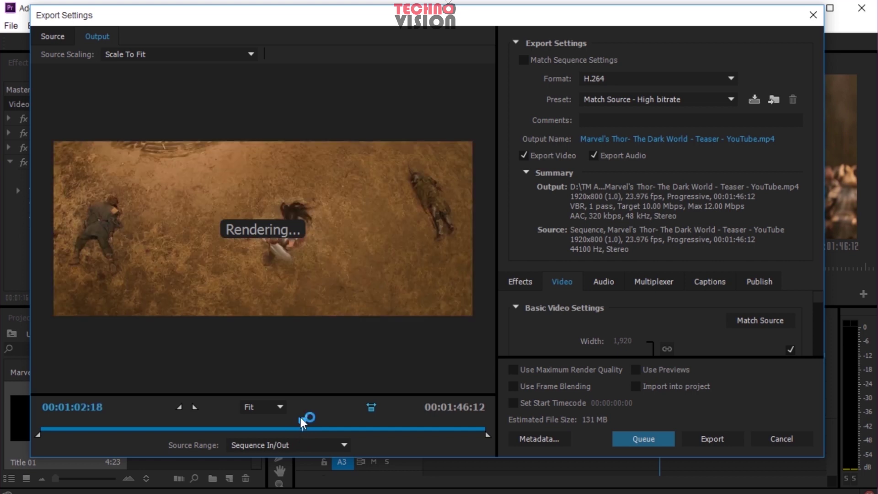
click(403, 417)
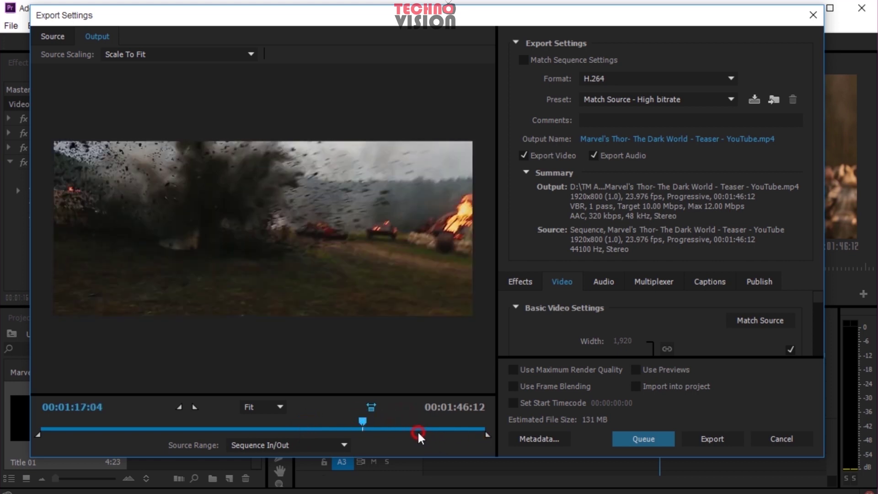
drag(488, 433, 408, 435)
click(386, 432)
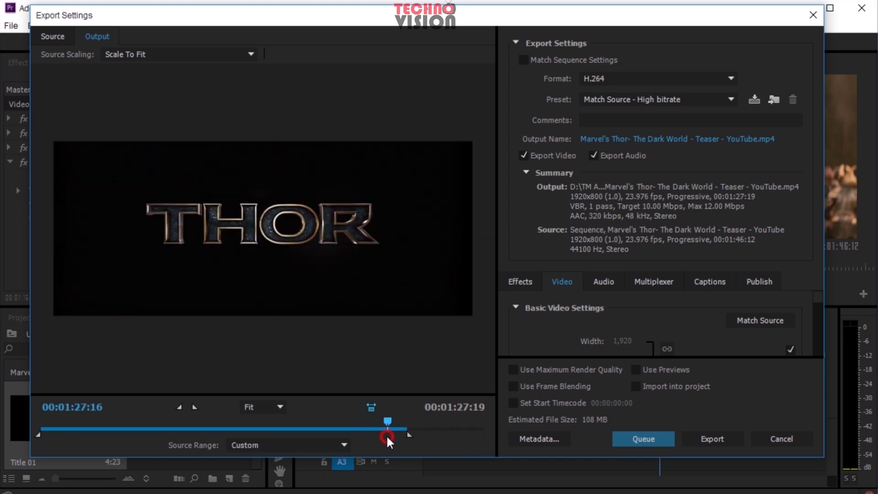
click(376, 432)
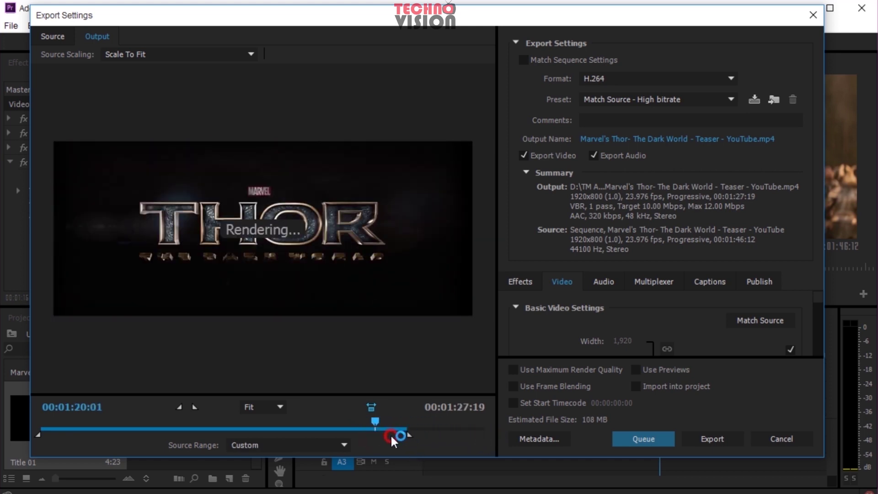
drag(390, 434, 391, 435)
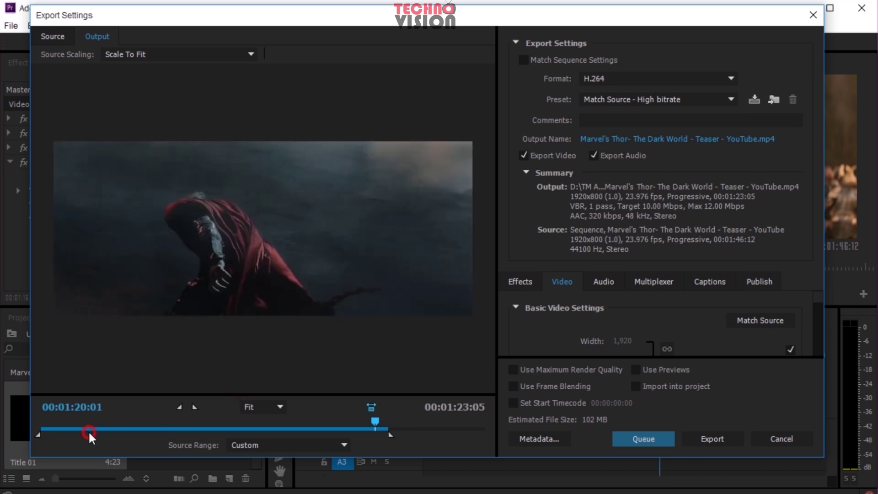
drag(89, 434, 89, 433)
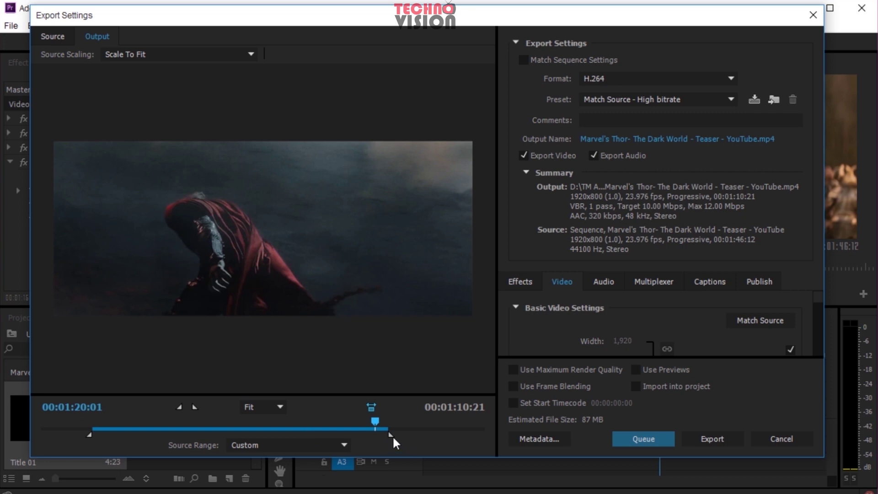
Step: Set the export range to run from the start of the sequence to 00:00:53:04
click(439, 431)
click(263, 430)
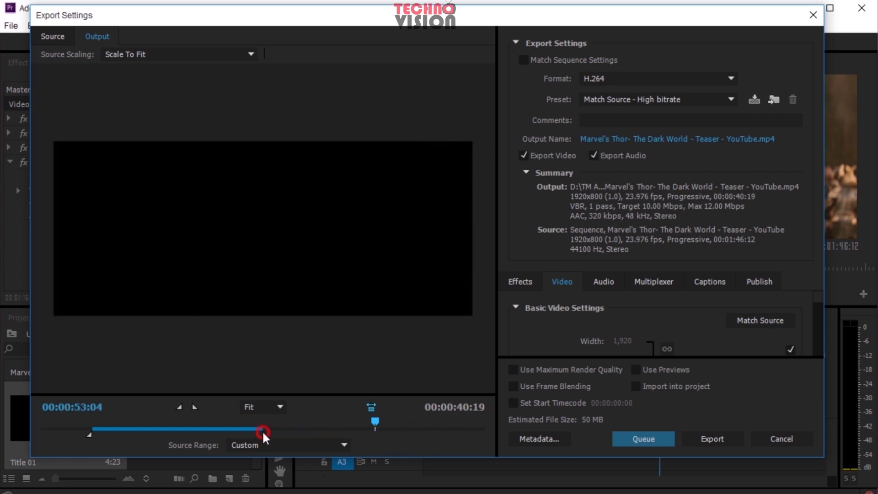
click(12, 431)
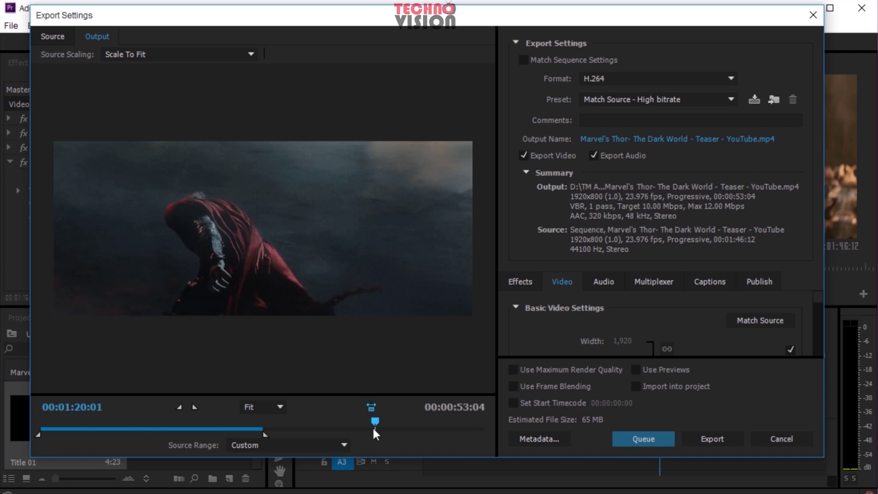
Step: Check the preview frame at 00:00:35:06 and export the trimmed range immediately with the current settings
drag(376, 416, 189, 415)
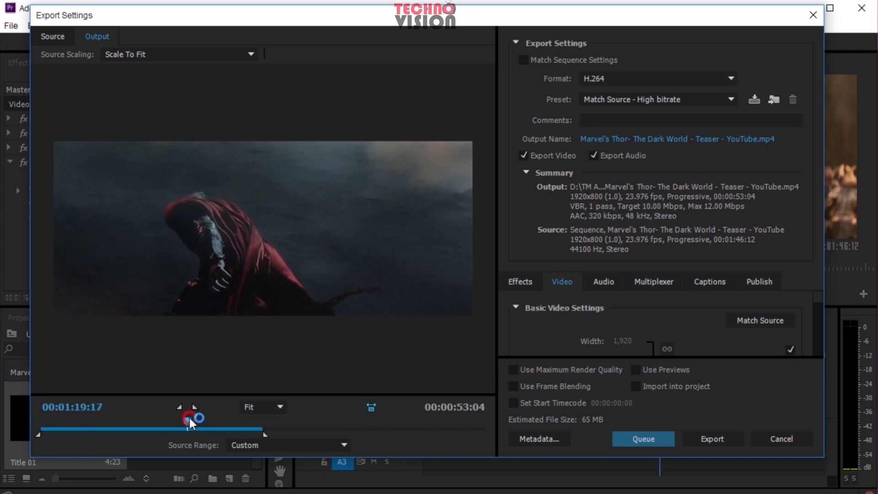
click(259, 449)
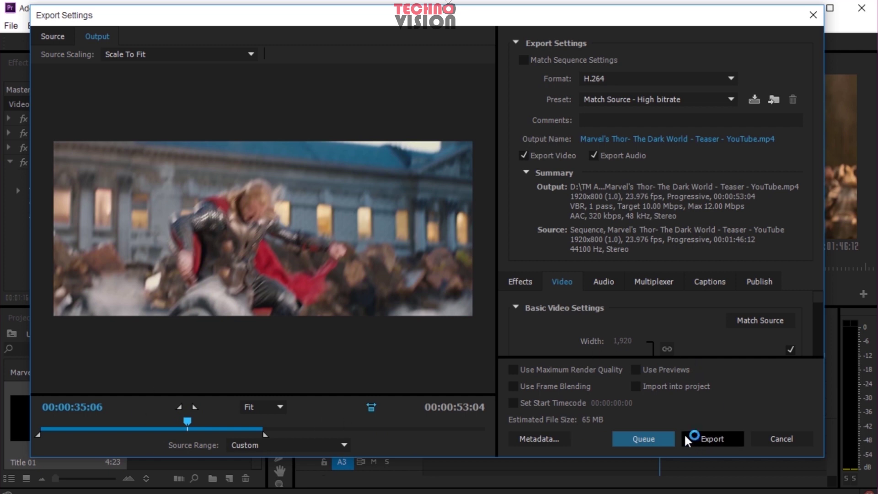
click(713, 439)
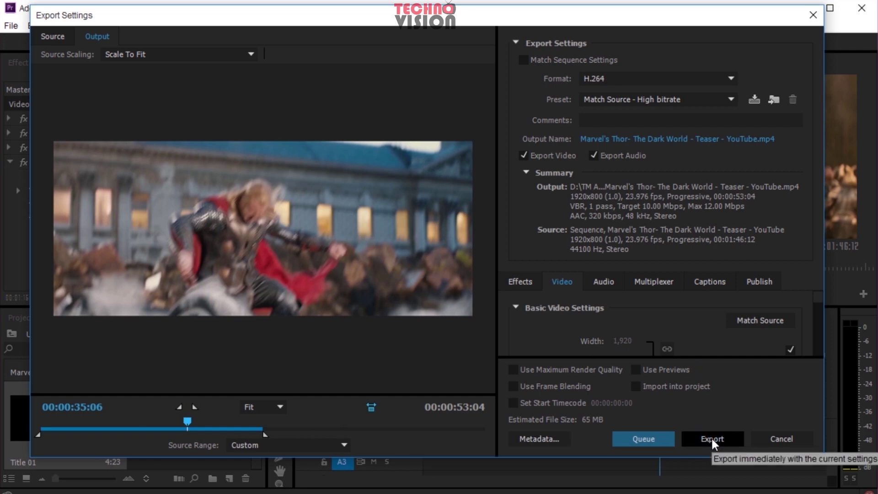